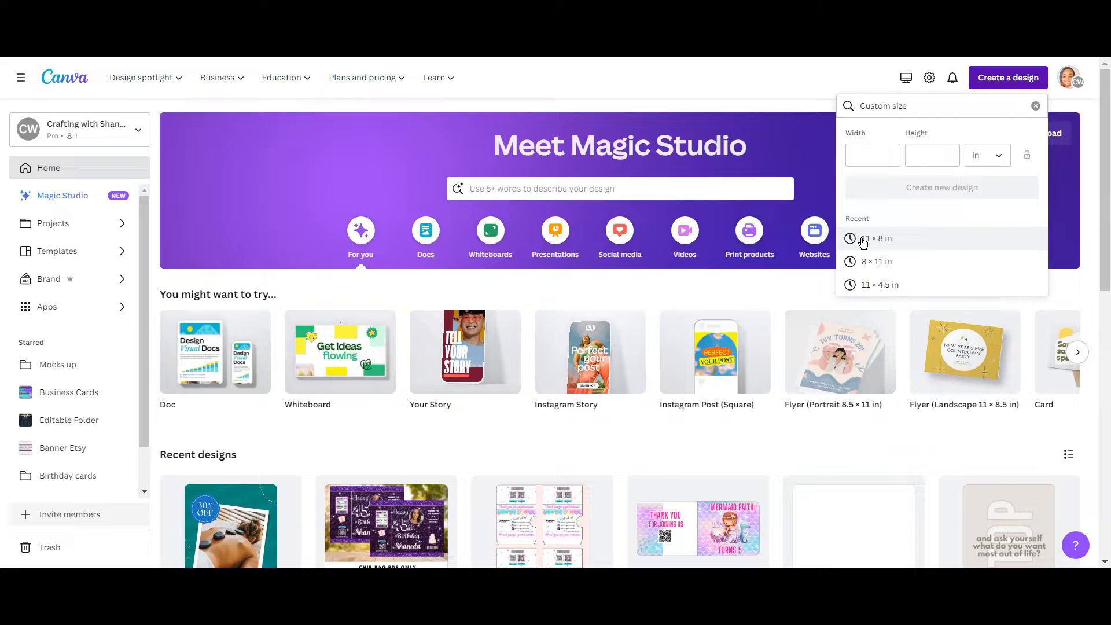
# Step: Create an 11 × 8 in custom-size design and extend the black horizontal line to the right edge of page 1
pyautogui.click(863, 242)
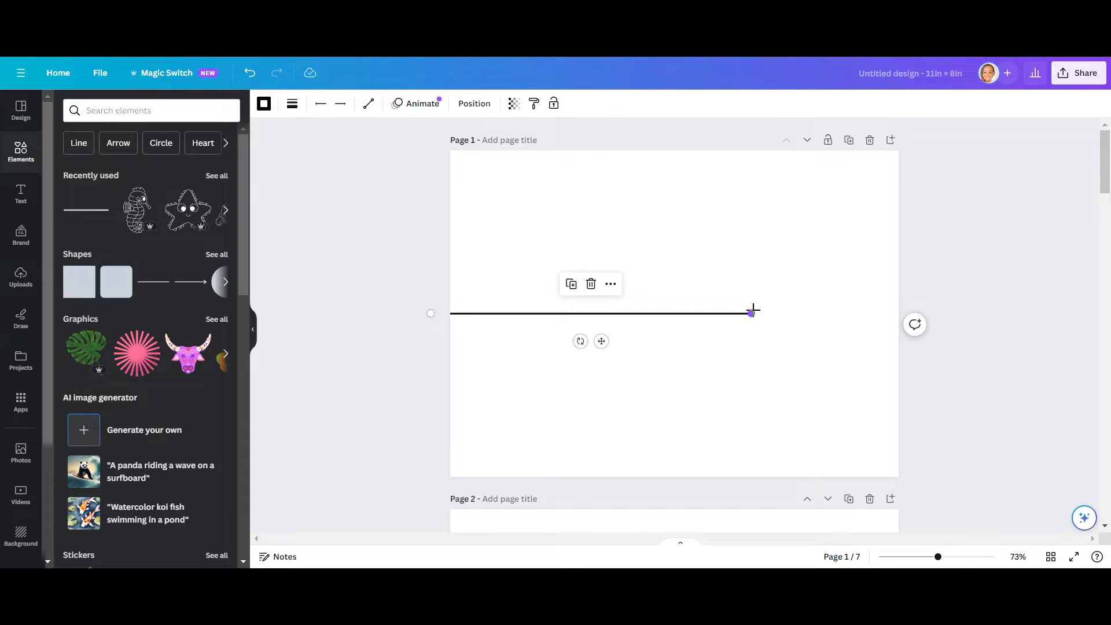
pyautogui.moveTo(752, 312); pyautogui.dragTo(899, 313)
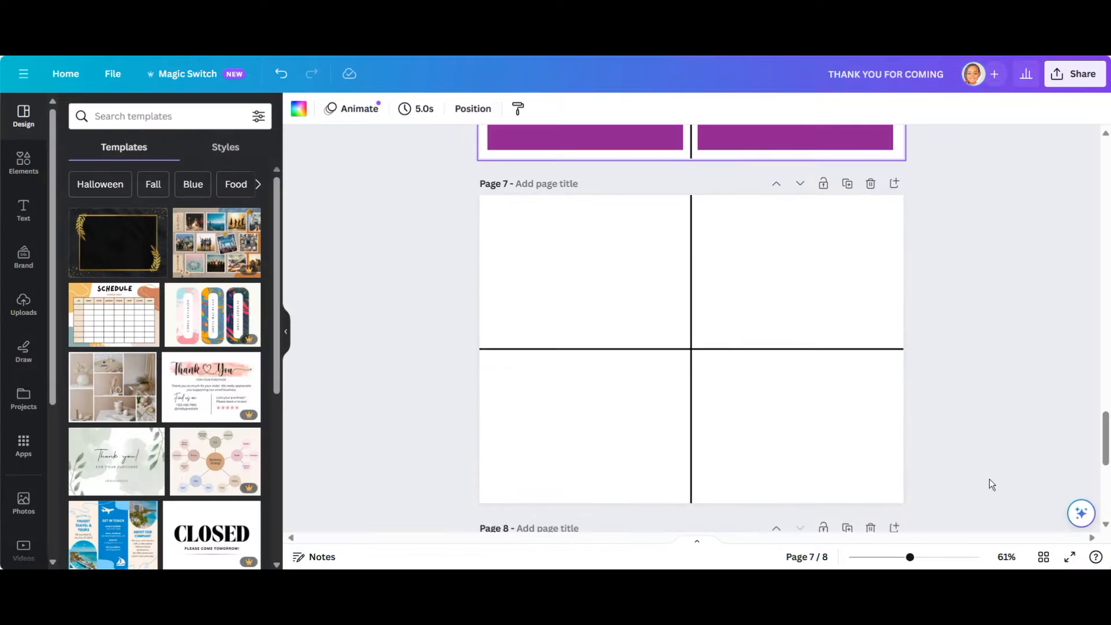
# Step: Examine the blank four-panel grid on page 7 and the purple placeholder rectangles inside the panels on page 6
pyautogui.scroll(-1, 989, 484)
pyautogui.scroll(1, 992, 485)
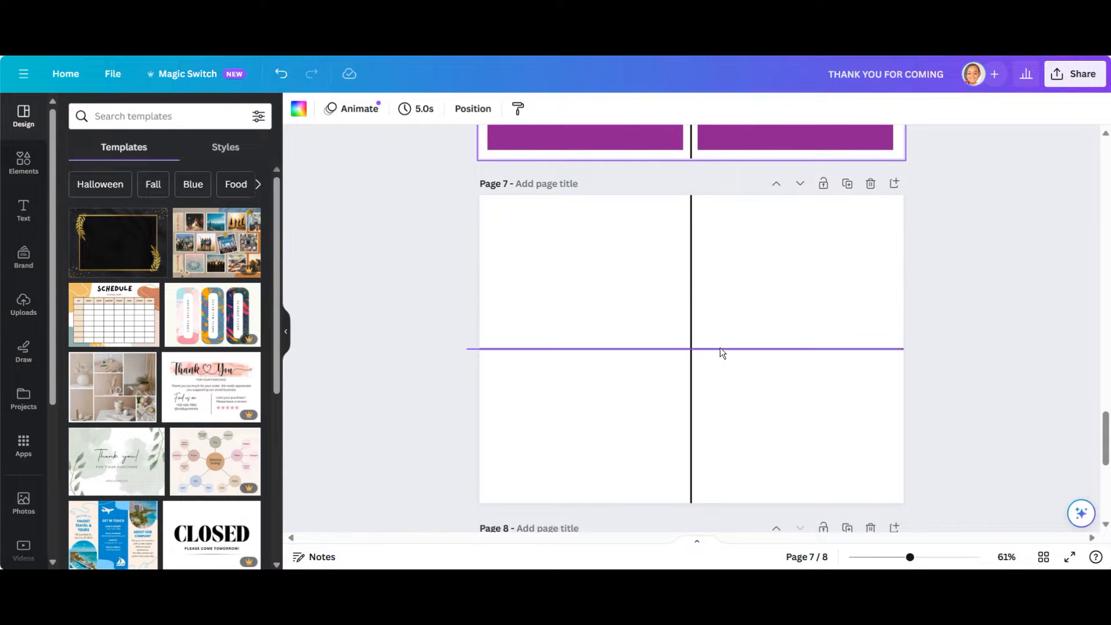
pyautogui.scroll(6, 710, 356)
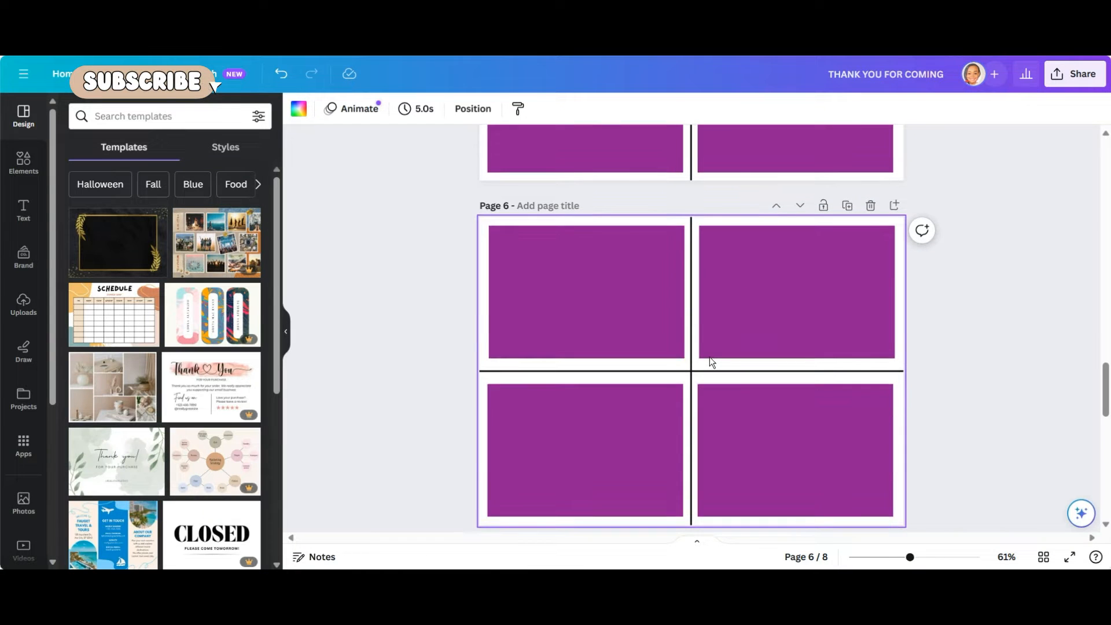
pyautogui.click(653, 314)
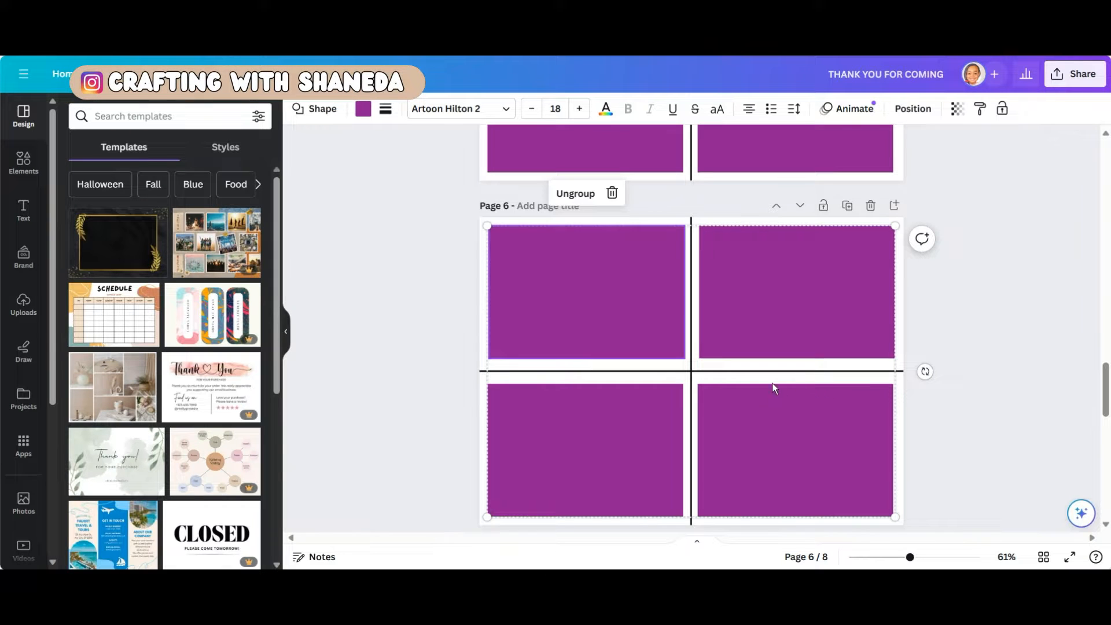
pyautogui.click(581, 398)
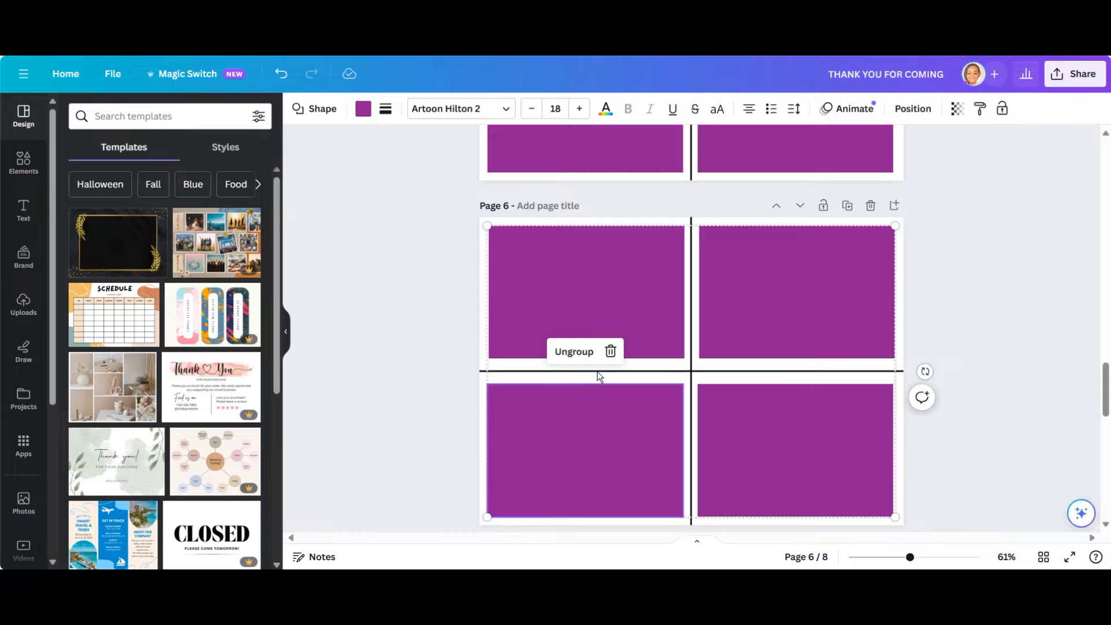
pyautogui.doubleClick(588, 438)
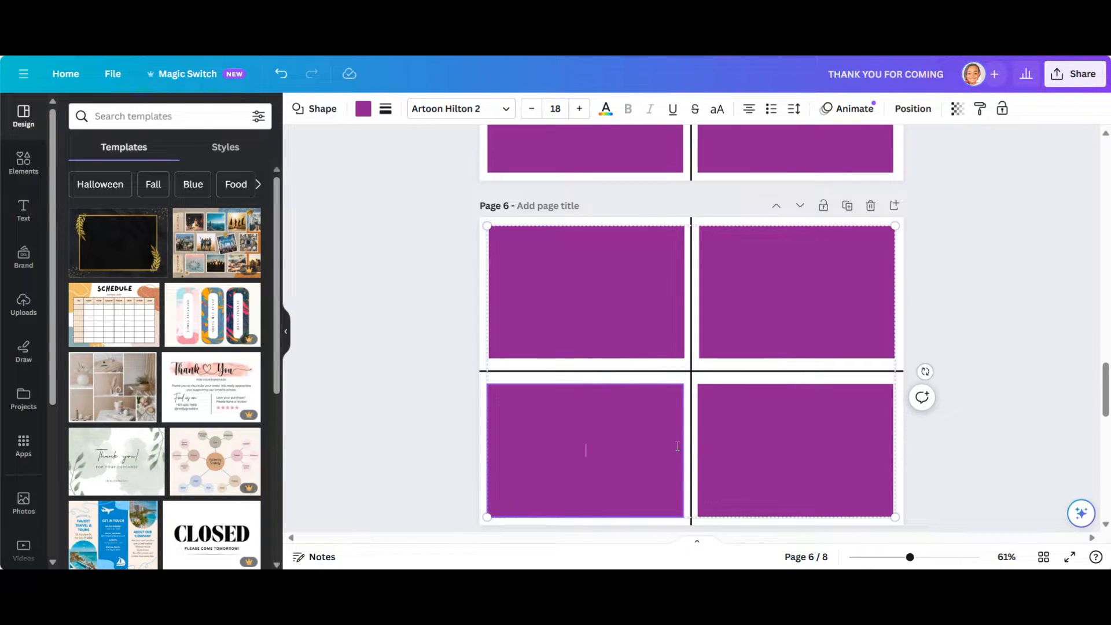
pyautogui.click(976, 407)
pyautogui.click(684, 444)
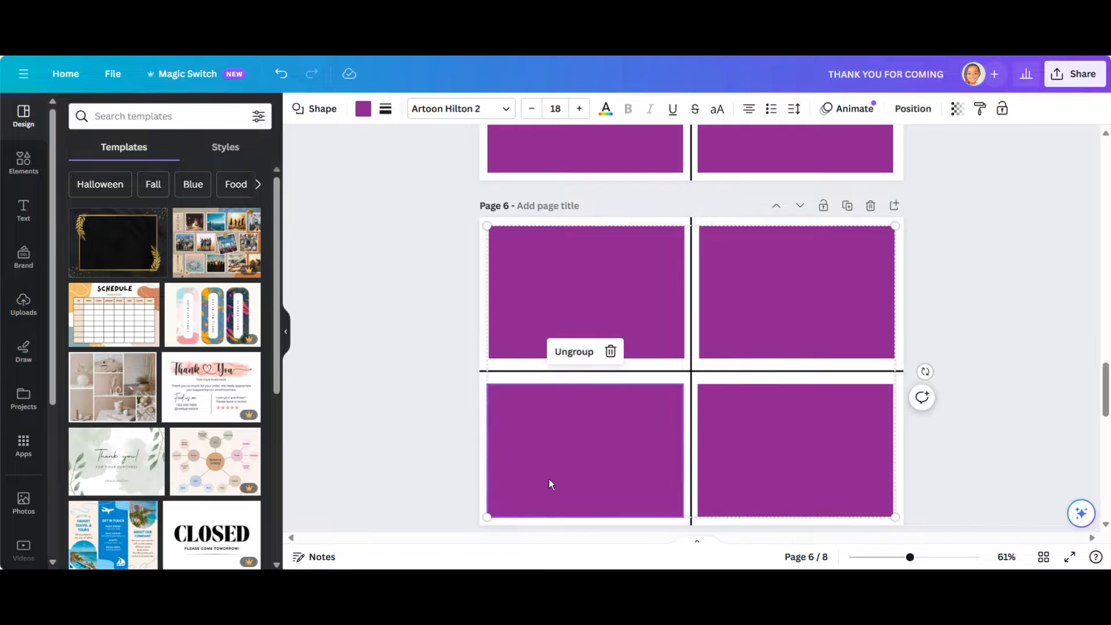
pyautogui.moveTo(487, 516)
pyautogui.mouseDown()
pyautogui.moveTo(503, 505)
pyautogui.moveTo(488, 516)
pyautogui.mouseUp()
pyautogui.click(837, 418)
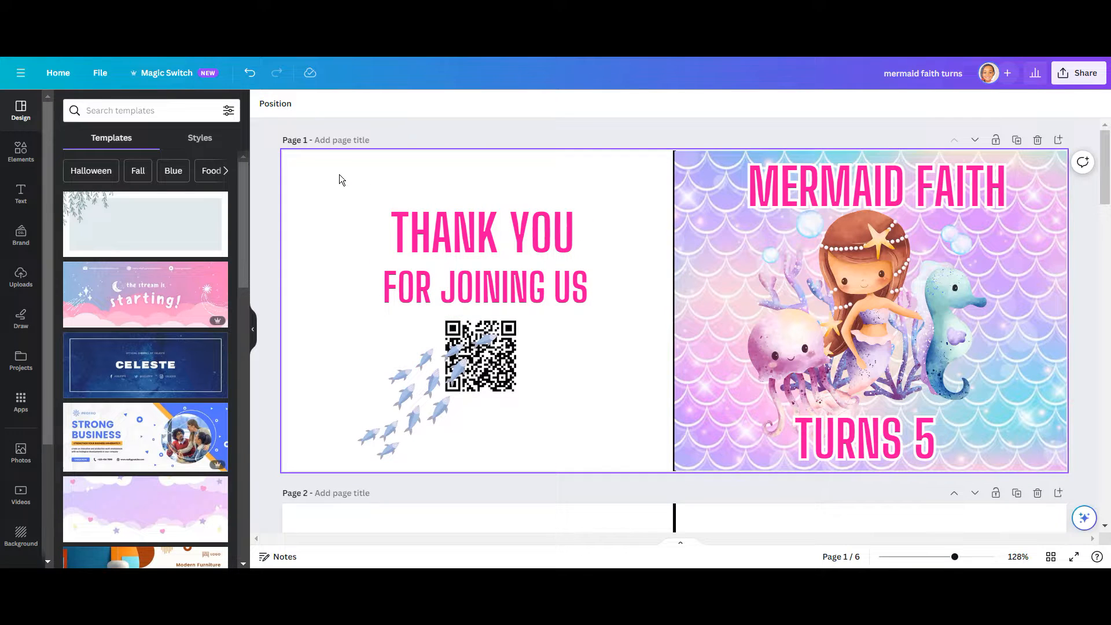
# Step: Copy the THANK YOU FOR JOINING US text, QR code and fish from the mermaid design into page 3's upper-left panel
pyautogui.moveTo(340, 179); pyautogui.dragTo(580, 431)
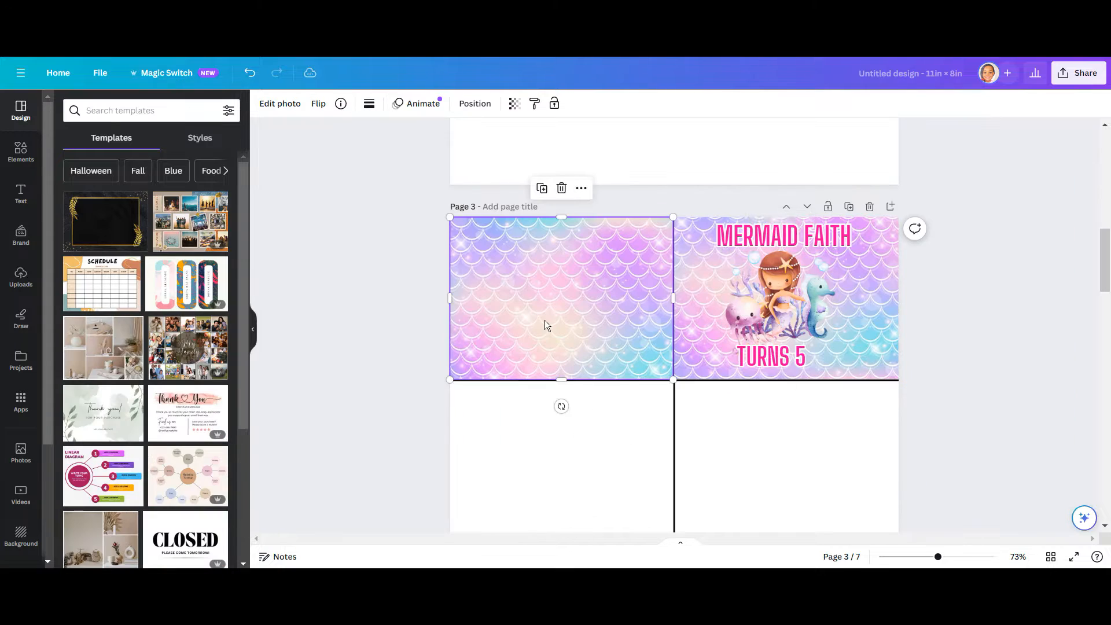
pyautogui.hotkey('ctrl', 'v')
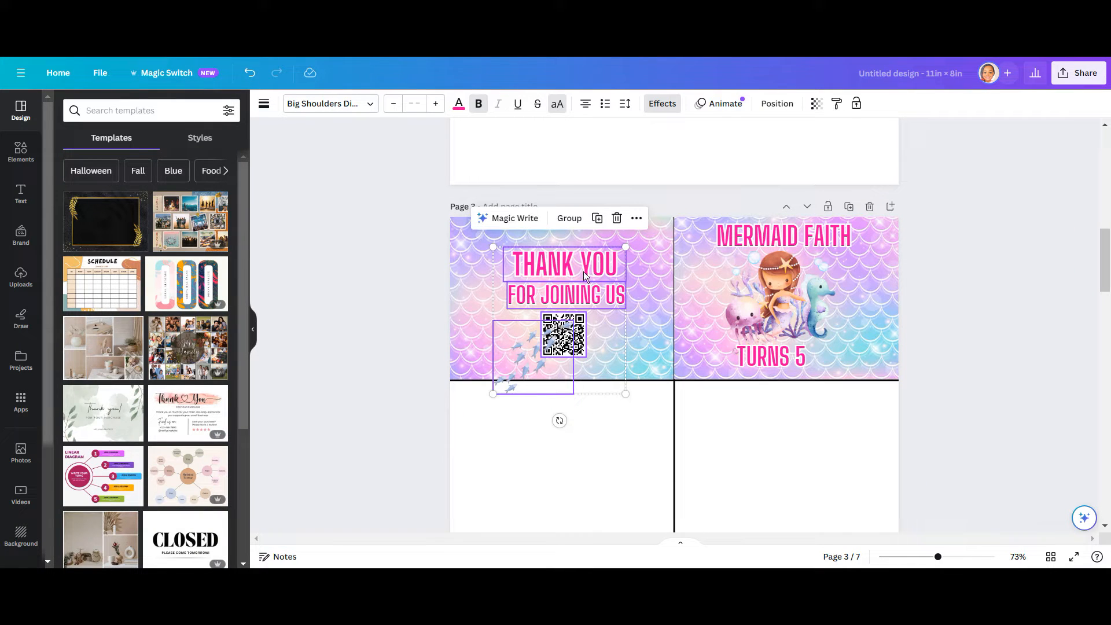
pyautogui.click(331, 277)
# Step: Raise the THANK YOU and FOR JOINING US lines and move the fish graphic to the left of the QR code
pyautogui.moveTo(553, 277); pyautogui.dragTo(561, 272)
pyautogui.moveTo(535, 346); pyautogui.dragTo(501, 350)
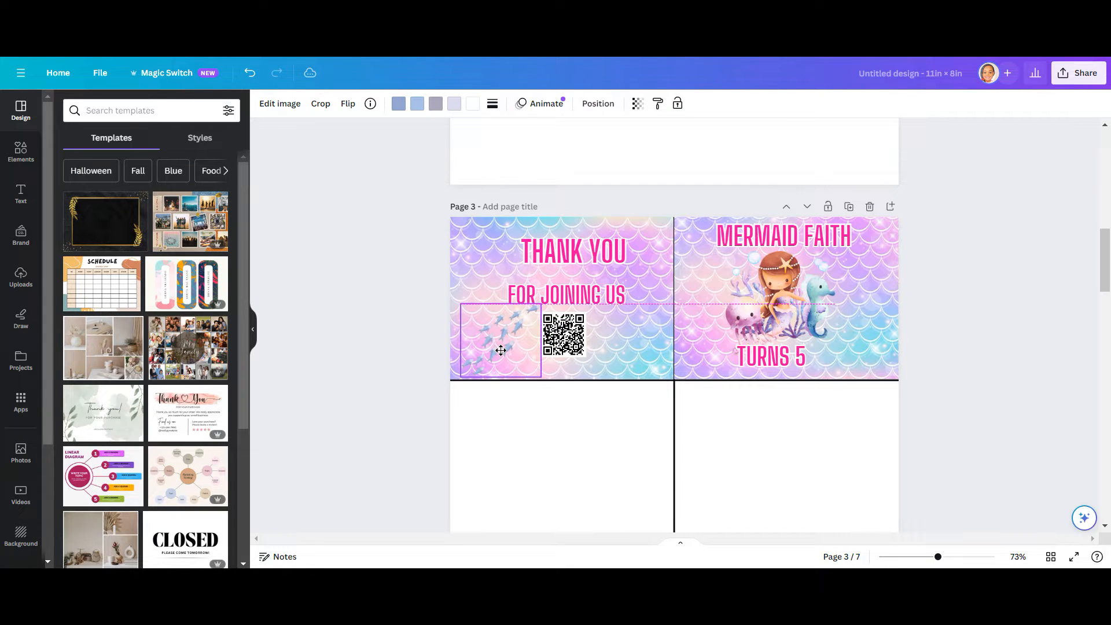
pyautogui.moveTo(501, 350); pyautogui.dragTo(500, 350)
pyautogui.moveTo(566, 294); pyautogui.dragTo(575, 286)
# Step: Try nudging the upper-right panel's mermaid-scale background to the right, away from the vertical divider on page 3
pyautogui.click(705, 320)
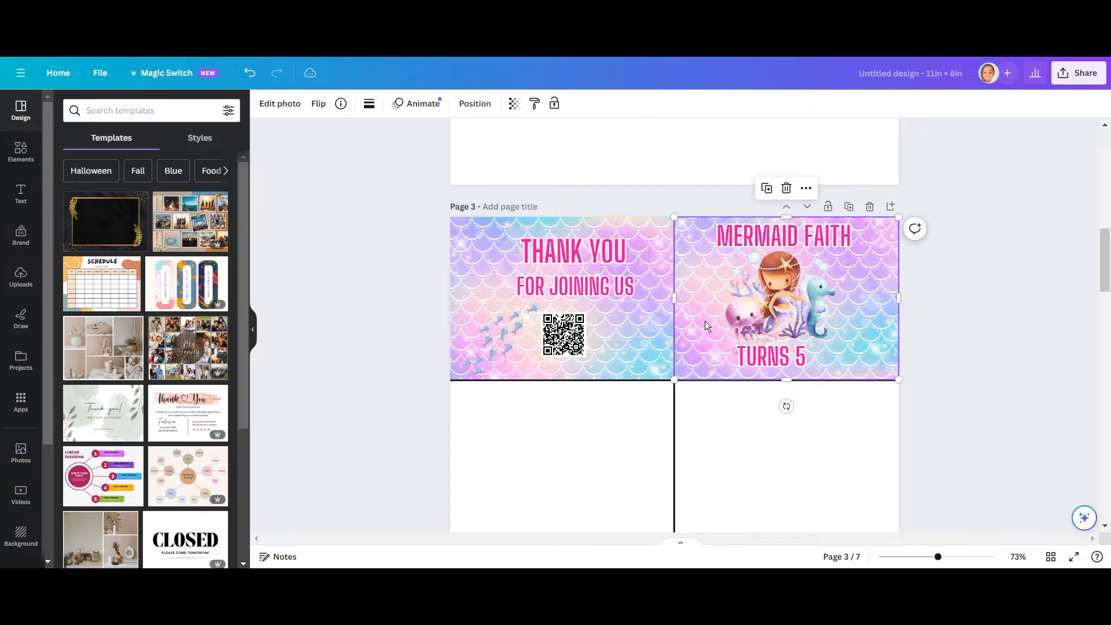
pyautogui.press('Right')
pyautogui.press('Right')
pyautogui.press('Right')
pyautogui.press('Right')
pyautogui.press('Right')
pyautogui.press('Right')
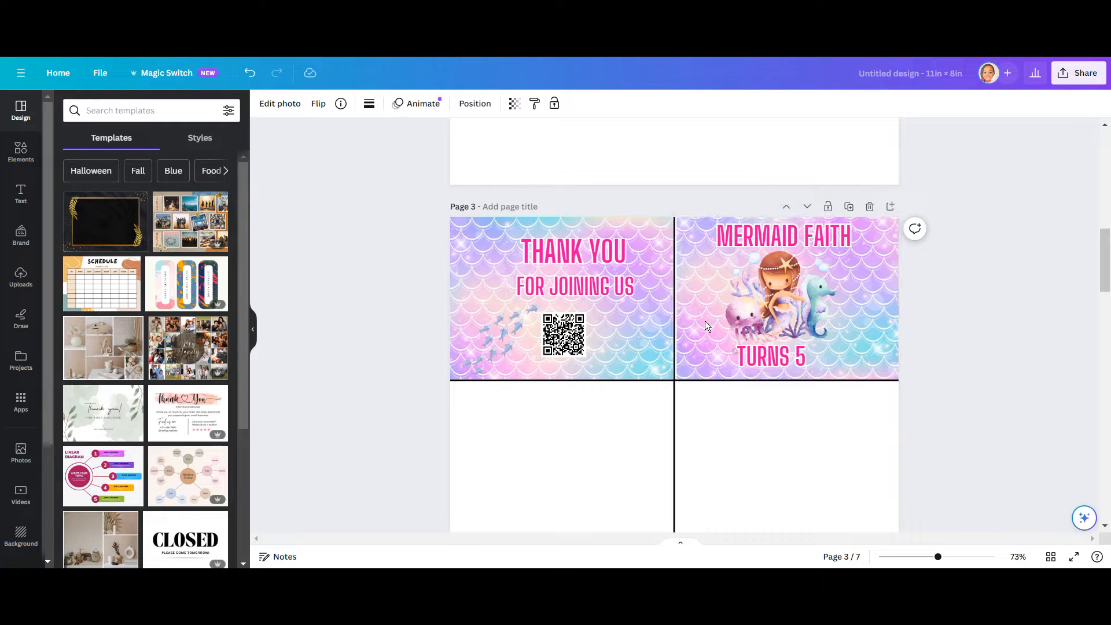
pyautogui.click(973, 405)
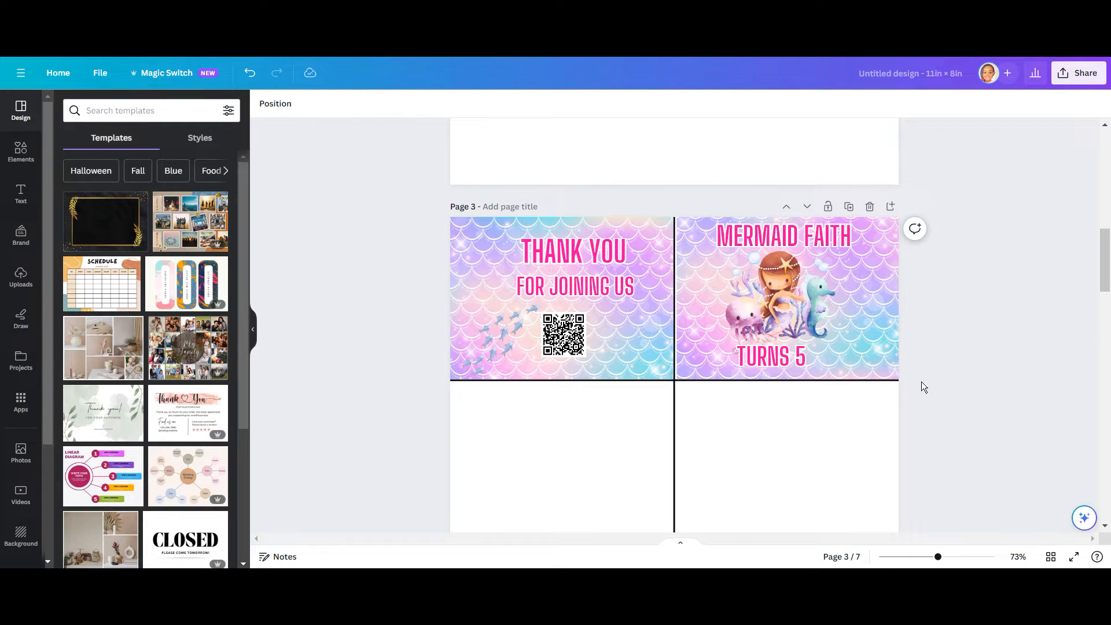
pyautogui.click(894, 353)
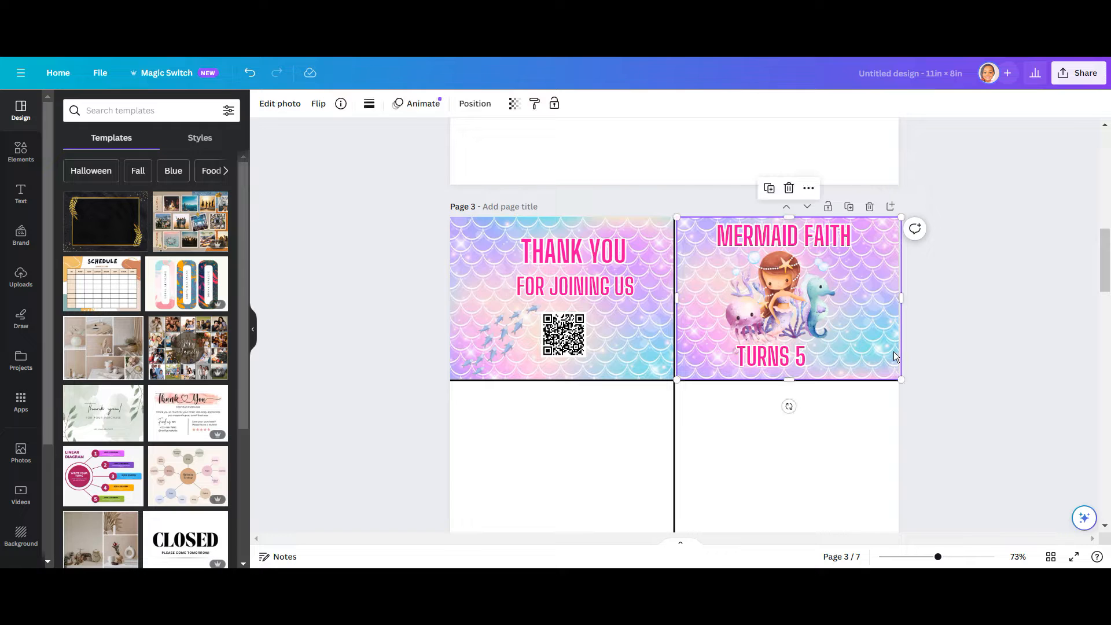
pyautogui.click(984, 370)
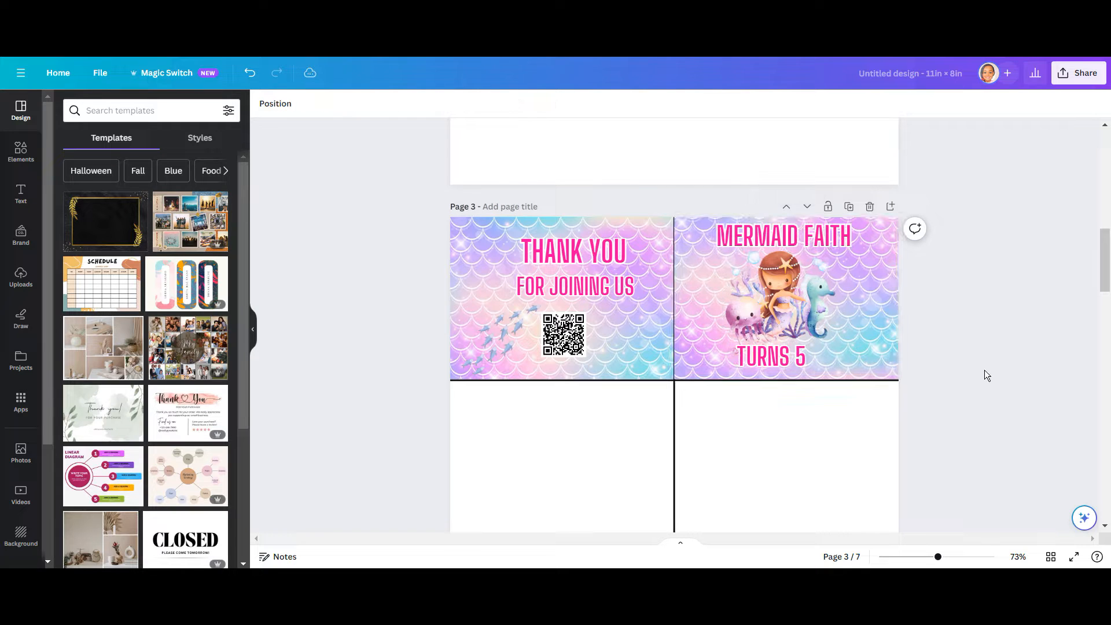
# Step: Shift the QR code slightly right so it sits centred beneath FOR JOINING US in the upper-left panel
pyautogui.click(647, 361)
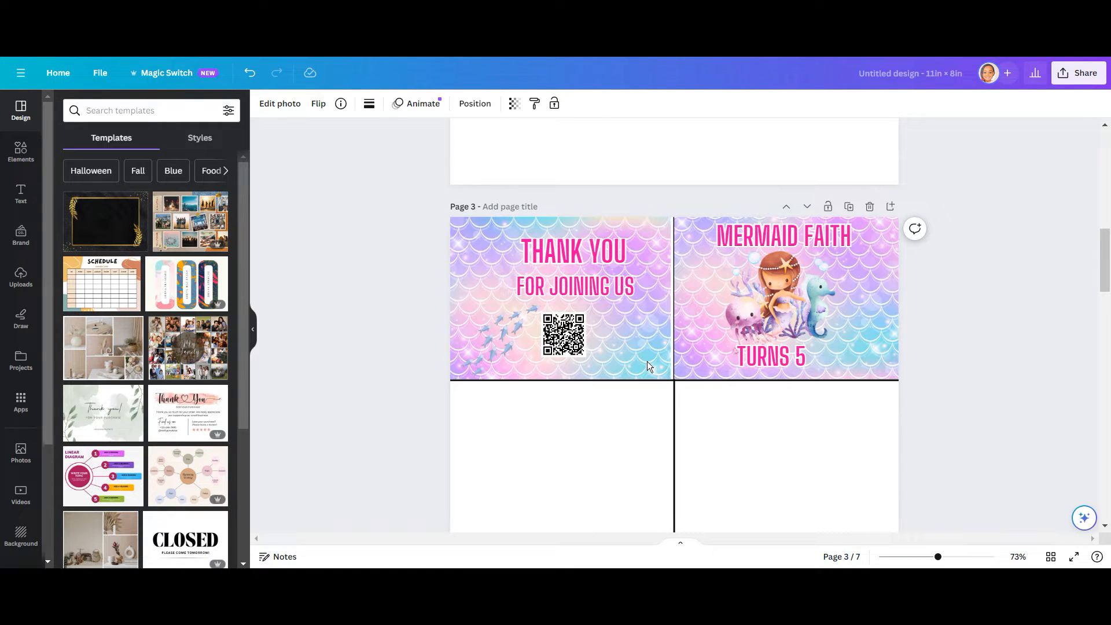
pyautogui.click(669, 446)
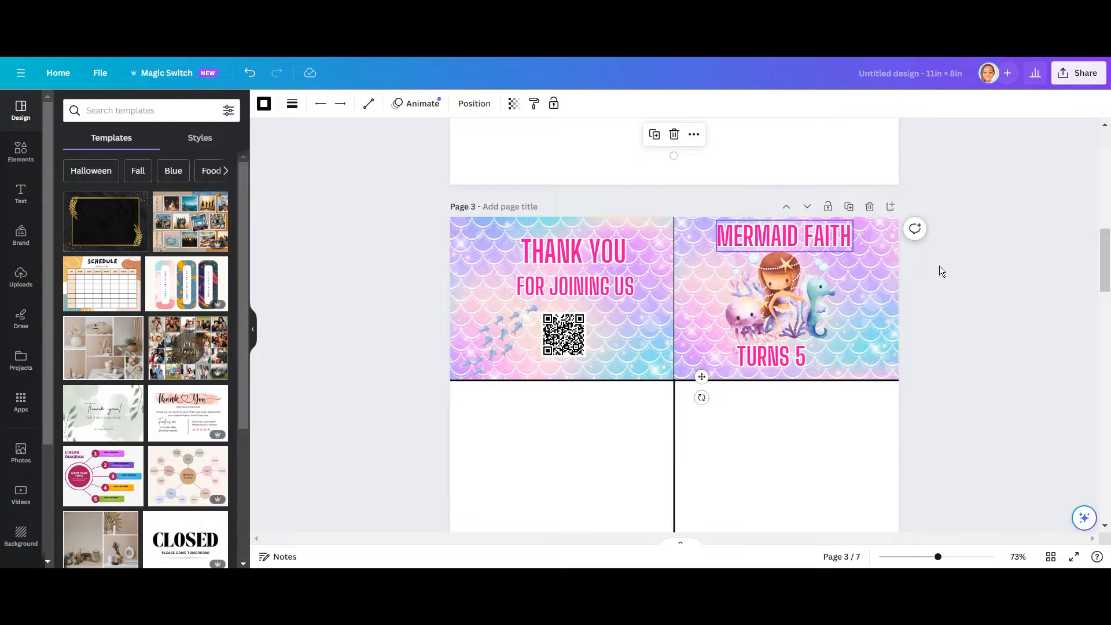
pyautogui.click(1009, 296)
pyautogui.moveTo(569, 345); pyautogui.dragTo(581, 343)
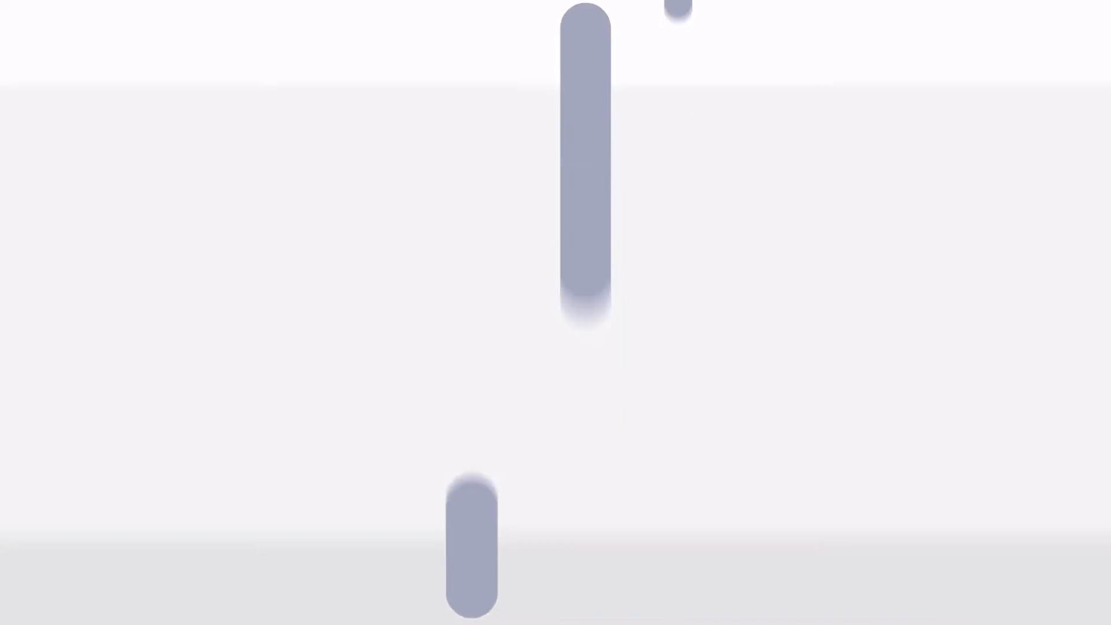
# Step: Add the mermaid-scale number 5 graphic from the mermaid outline results and place it over page 6's upper-right purple rectangle
pyautogui.scroll(-1, 172, 334)
pyautogui.scroll(-3, 173, 334)
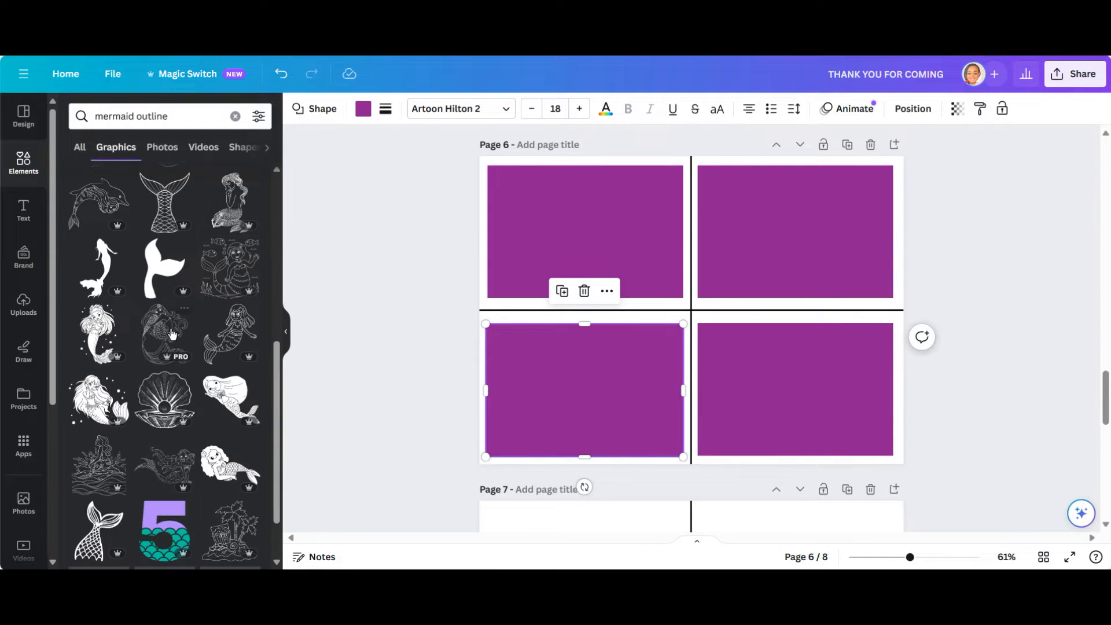
pyautogui.scroll(-2, 172, 335)
pyautogui.scroll(-1, 172, 334)
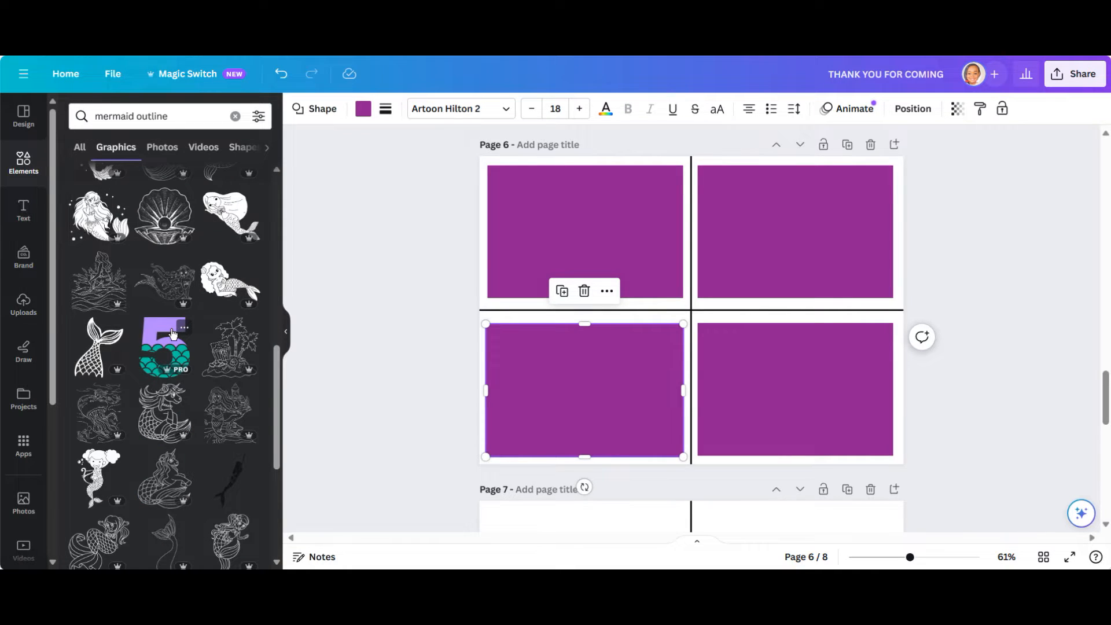
pyautogui.scroll(-1, 173, 334)
pyautogui.moveTo(165, 287); pyautogui.dragTo(554, 353)
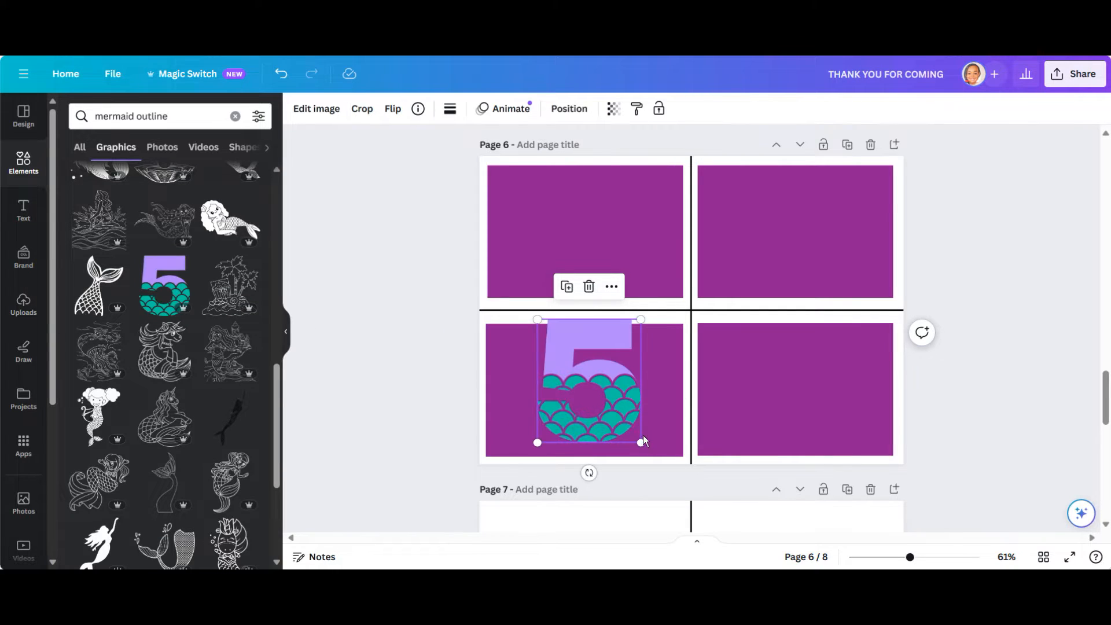
pyautogui.moveTo(641, 442); pyautogui.dragTo(780, 222)
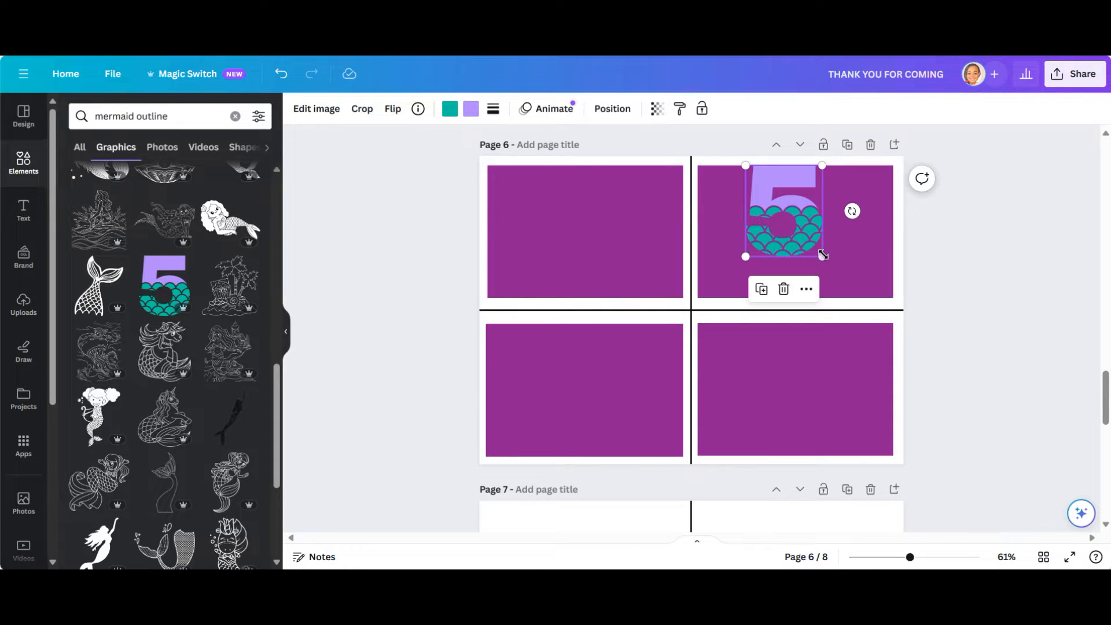
# Step: Enlarge the number 5 to the height of the purple rectangle behind it and remove that rectangle
pyautogui.moveTo(823, 254); pyautogui.dragTo(864, 293)
pyautogui.click(908, 275)
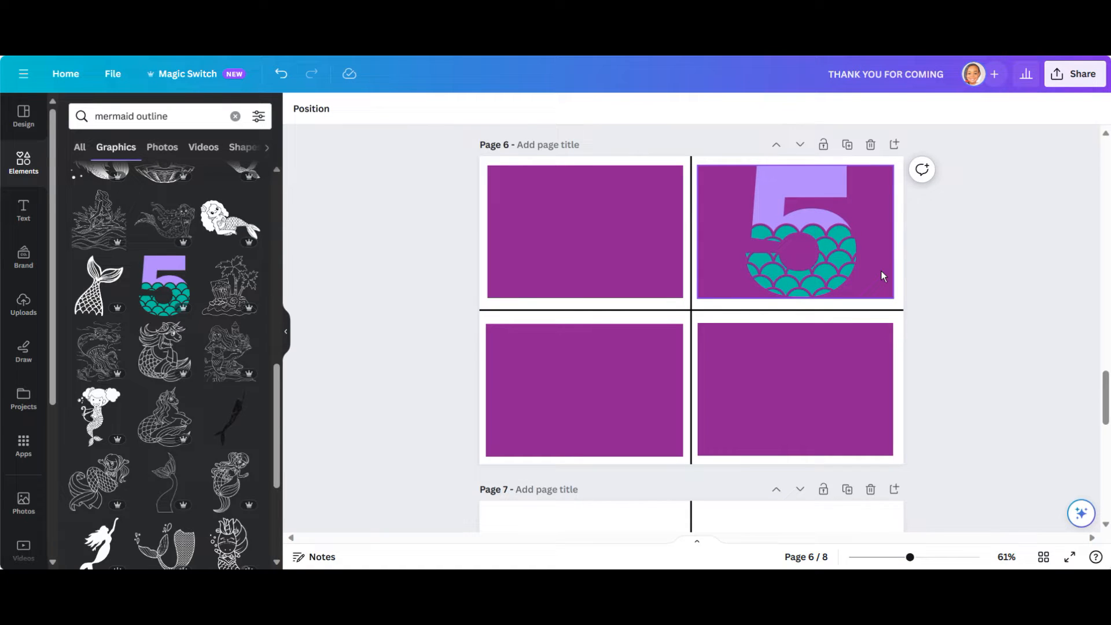
pyautogui.moveTo(871, 269); pyautogui.dragTo(1091, 254)
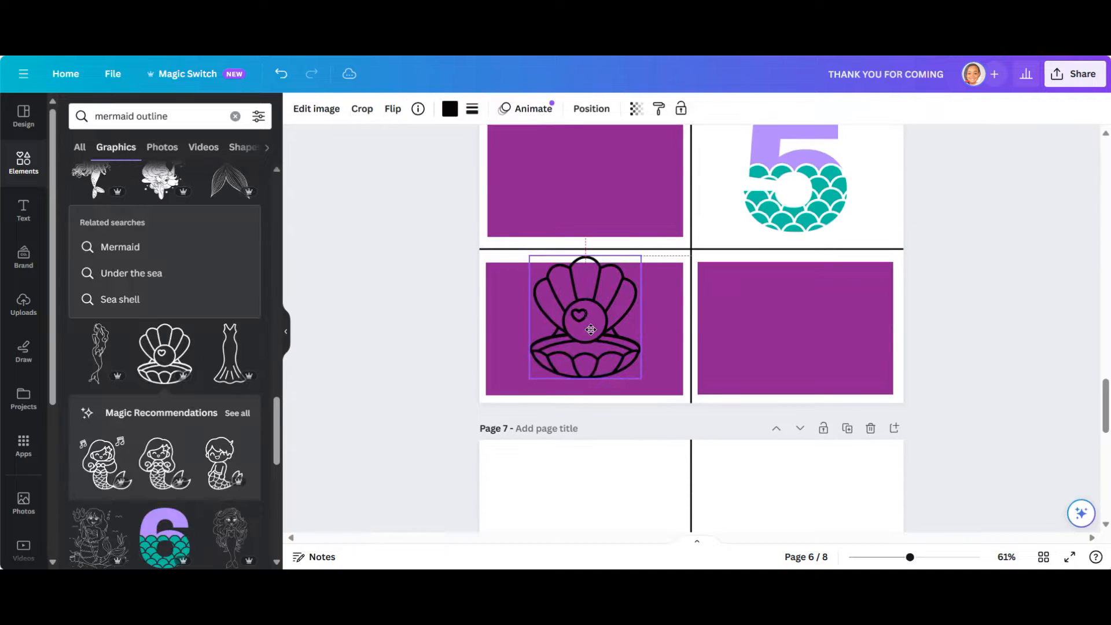
# Step: Fit the pearl seashell outline to the height of page 6's lower-left purple rectangle and remove the rectangle
pyautogui.moveTo(591, 329); pyautogui.dragTo(595, 336)
pyautogui.moveTo(645, 385); pyautogui.dragTo(654, 393)
pyautogui.click(976, 322)
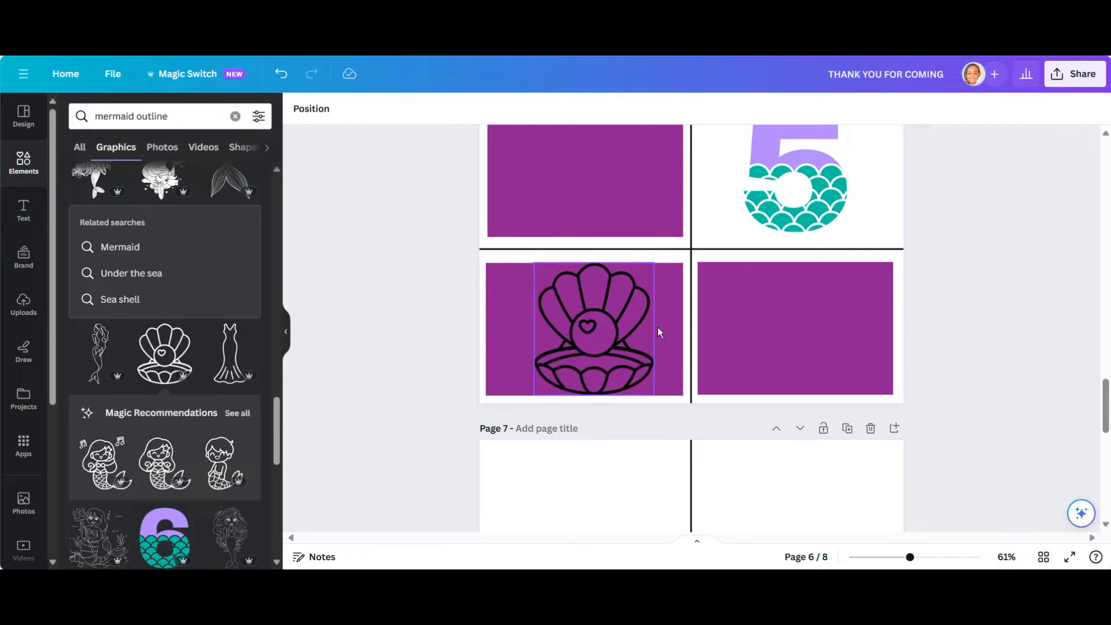
pyautogui.moveTo(662, 327); pyautogui.dragTo(461, 336)
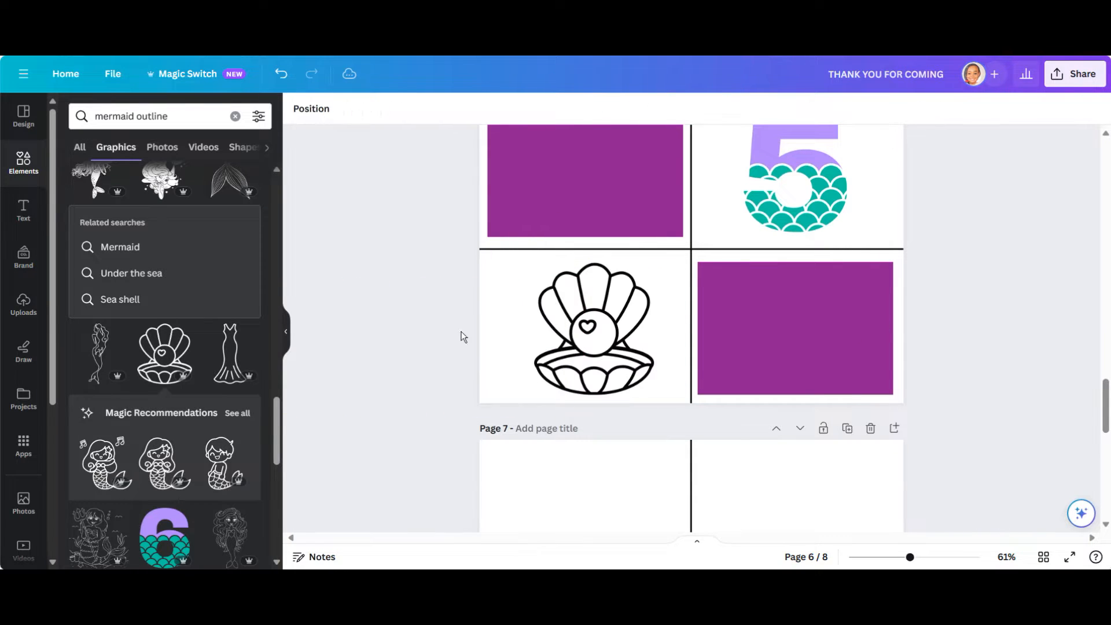
# Step: Shrink the pearl seashell outline slightly and recentre it within the lower-left panel of page 6
pyautogui.click(619, 346)
pyautogui.moveTo(650, 395); pyautogui.dragTo(638, 393)
pyautogui.moveTo(607, 363)
pyautogui.mouseDown()
pyautogui.moveTo(615, 379)
pyautogui.moveTo(610, 367)
pyautogui.mouseUp()
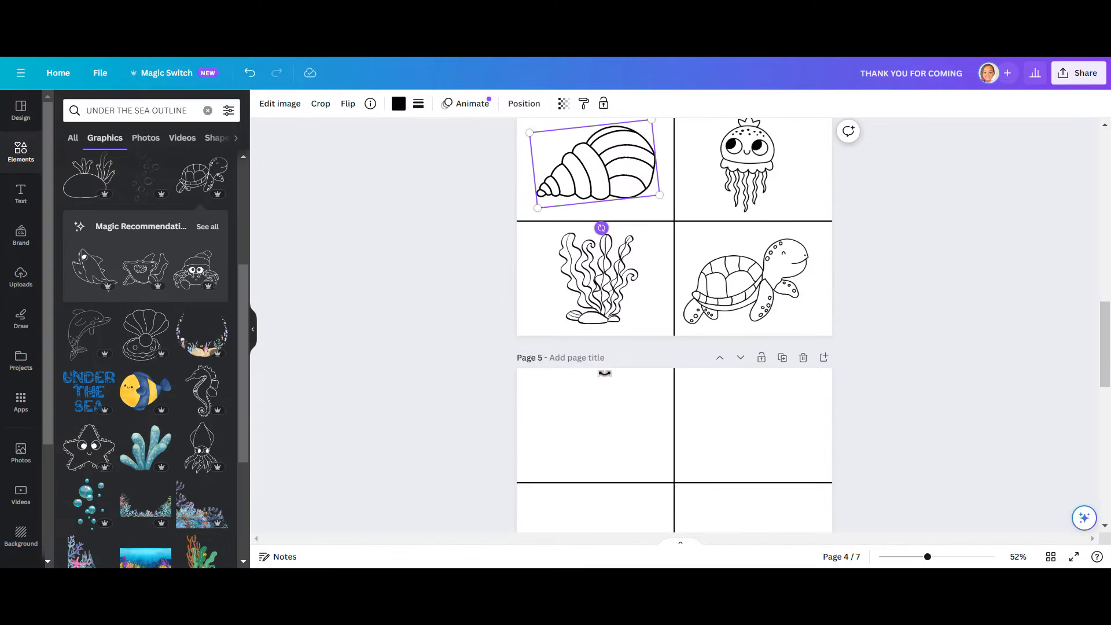
# Step: Rotate the spiral shell outline in page 4's upper-left panel so that it lies roughly horizontal
pyautogui.moveTo(604, 374); pyautogui.dragTo(606, 377)
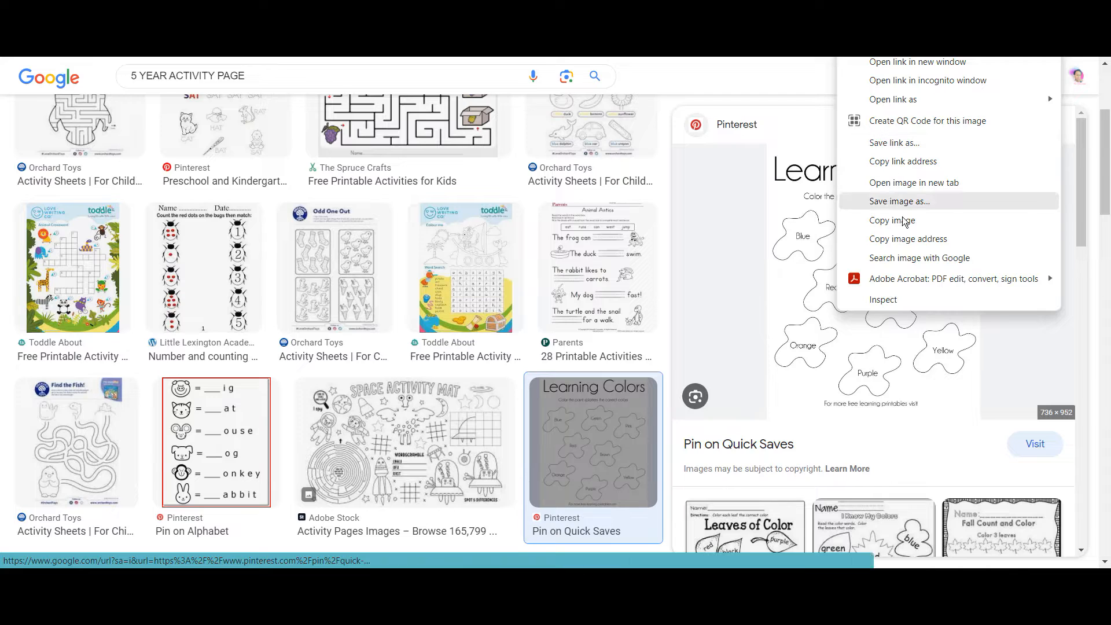
# Step: Copy the Learning Colors worksheet from Google Images into Canva and scale it to fit page 4's lower-left panel
pyautogui.click(905, 222)
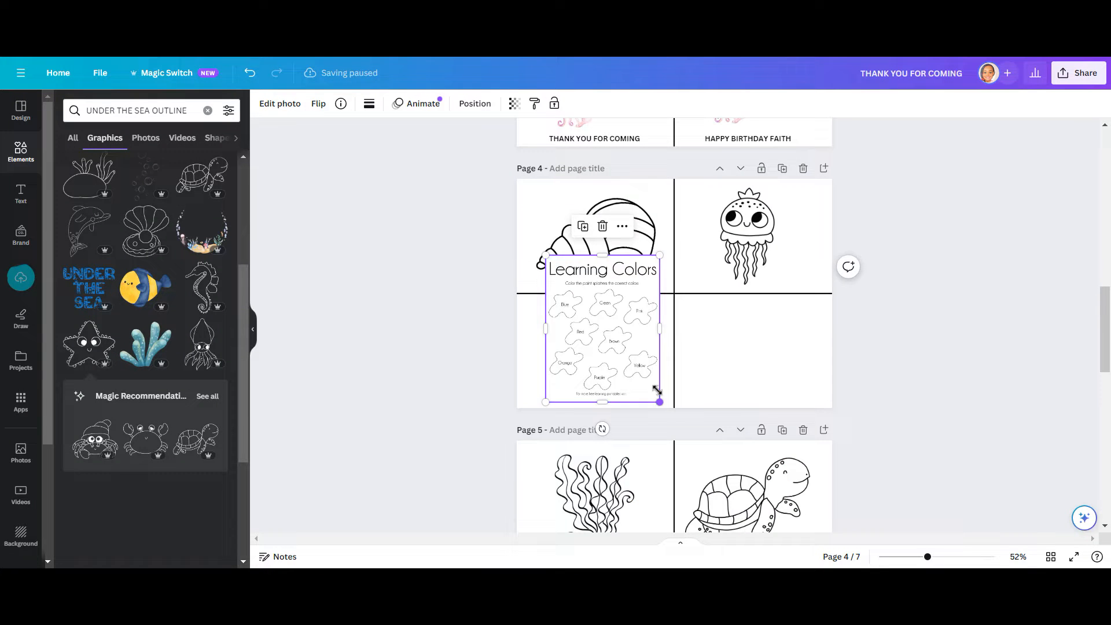
pyautogui.moveTo(658, 392); pyautogui.dragTo(611, 357)
pyautogui.click(756, 359)
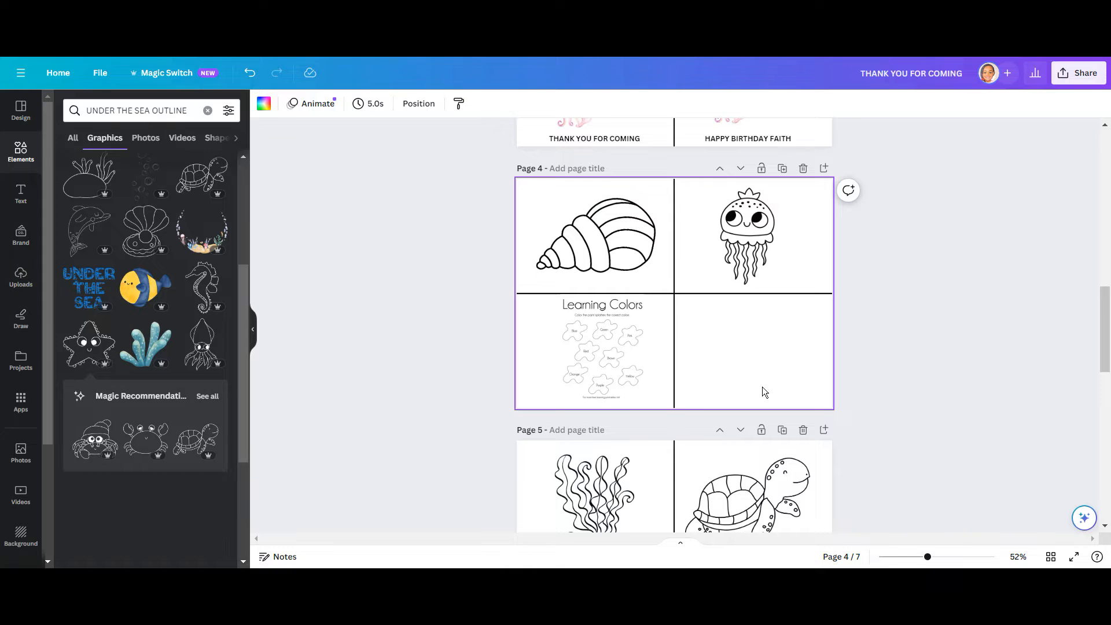
# Step: Position the animal-name fill-in worksheet in page 5's lower-left panel and scale it down slightly to fit inside
pyautogui.moveTo(926, 560); pyautogui.dragTo(951, 561)
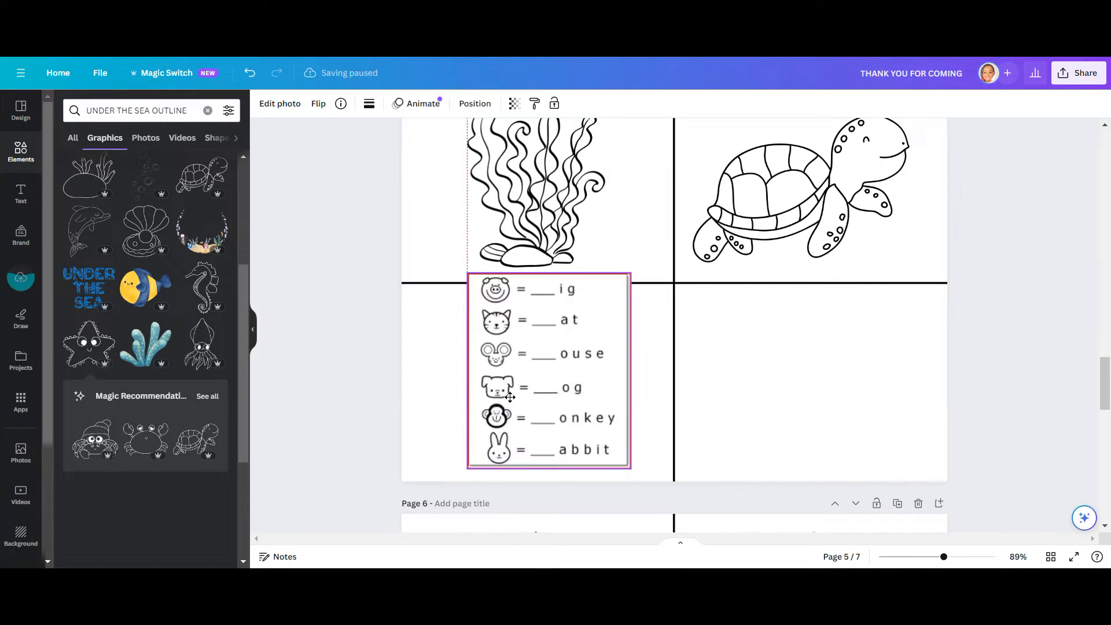
pyautogui.moveTo(512, 398); pyautogui.dragTo(577, 404)
pyautogui.click(446, 395)
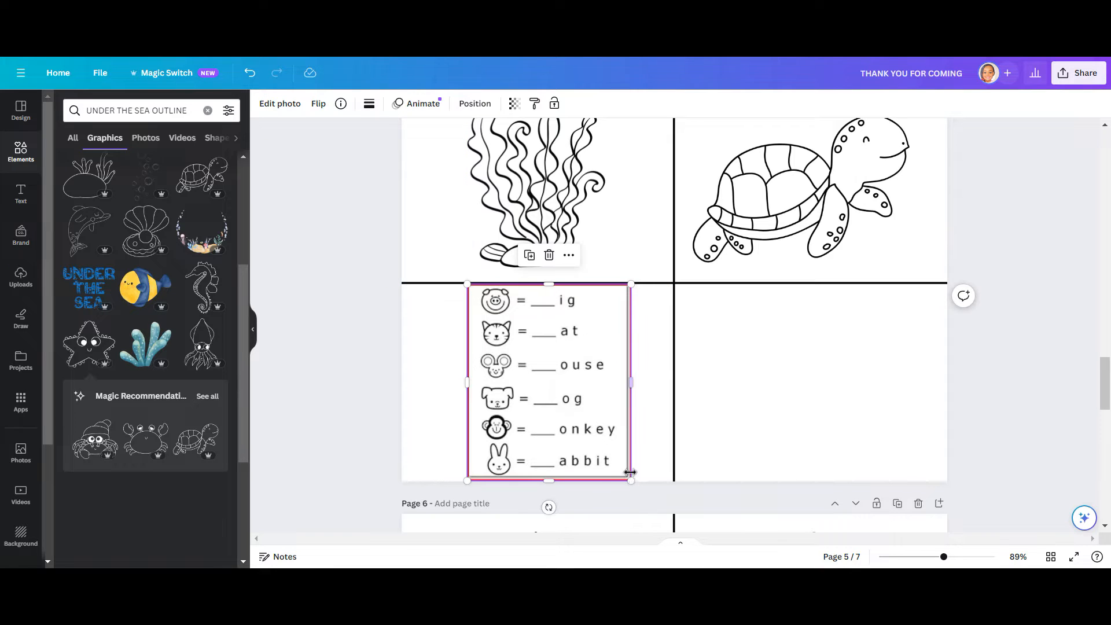
pyautogui.moveTo(630, 480); pyautogui.dragTo(620, 466)
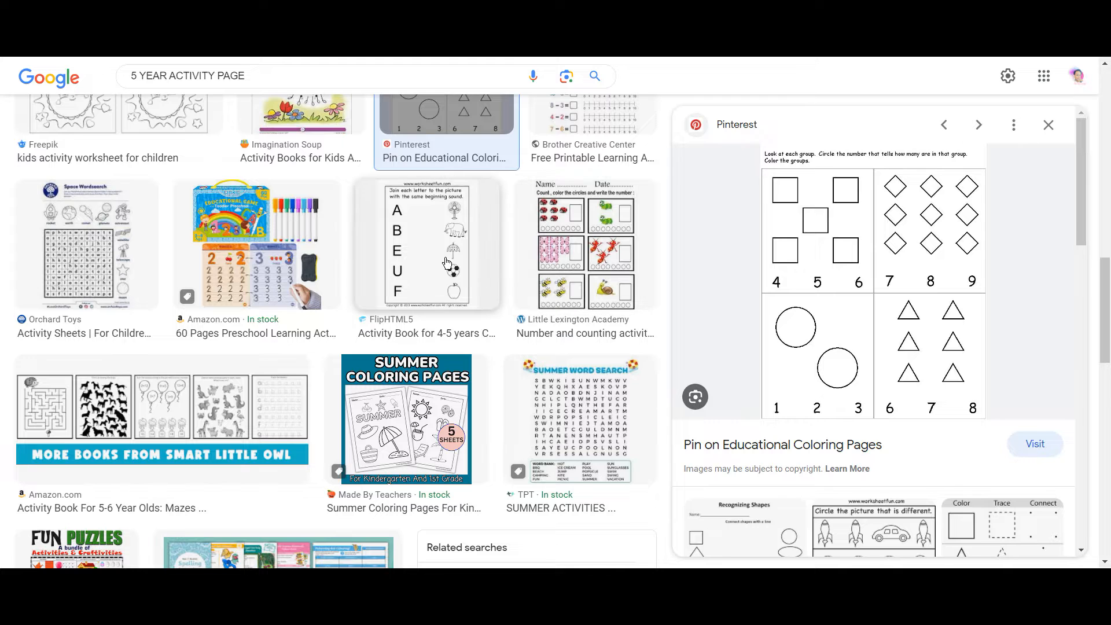
# Step: Recreate the letter-matching worksheet in page 6's lower-left panel by completing the child's name as a vertical letter column, narrowed and enlarged to about size 30.8
pyautogui.click(441, 259)
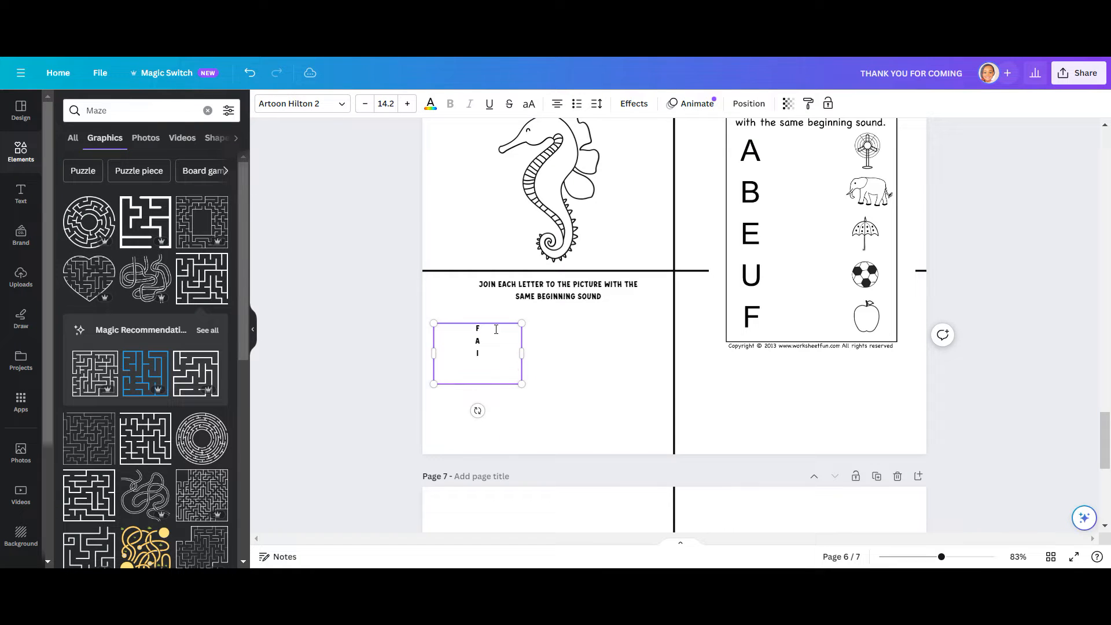
pyautogui.press('Return')
pyautogui.write('H')
pyautogui.moveTo(521, 350); pyautogui.dragTo(457, 348)
pyautogui.moveTo(461, 387); pyautogui.dragTo(501, 457)
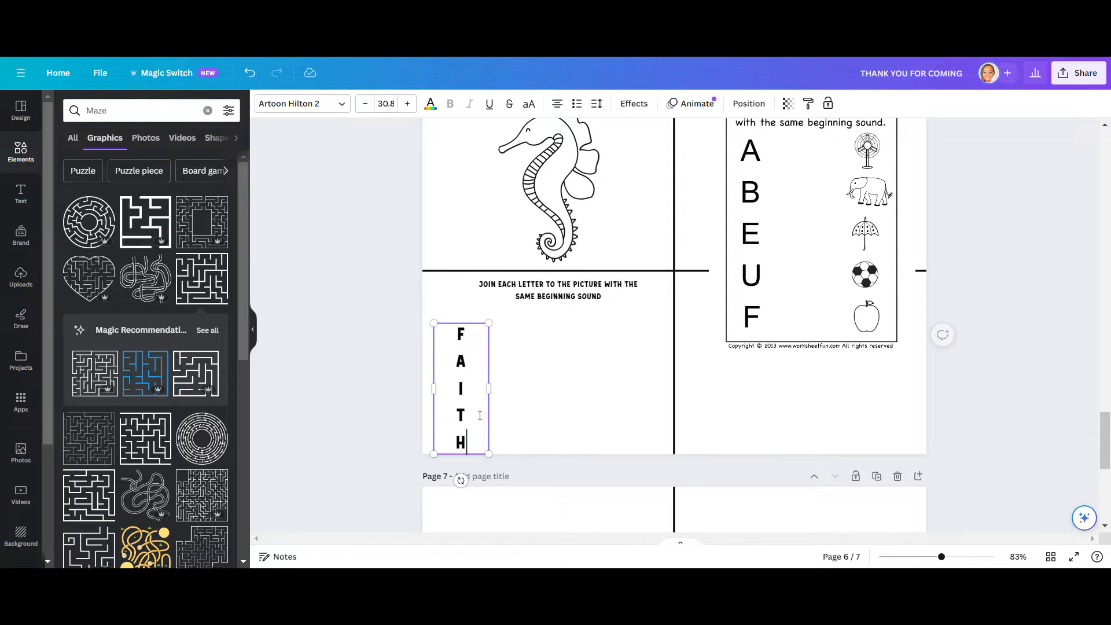
pyautogui.doubleClick(456, 400)
pyautogui.click(408, 384)
pyautogui.moveTo(463, 398); pyautogui.dragTo(462, 384)
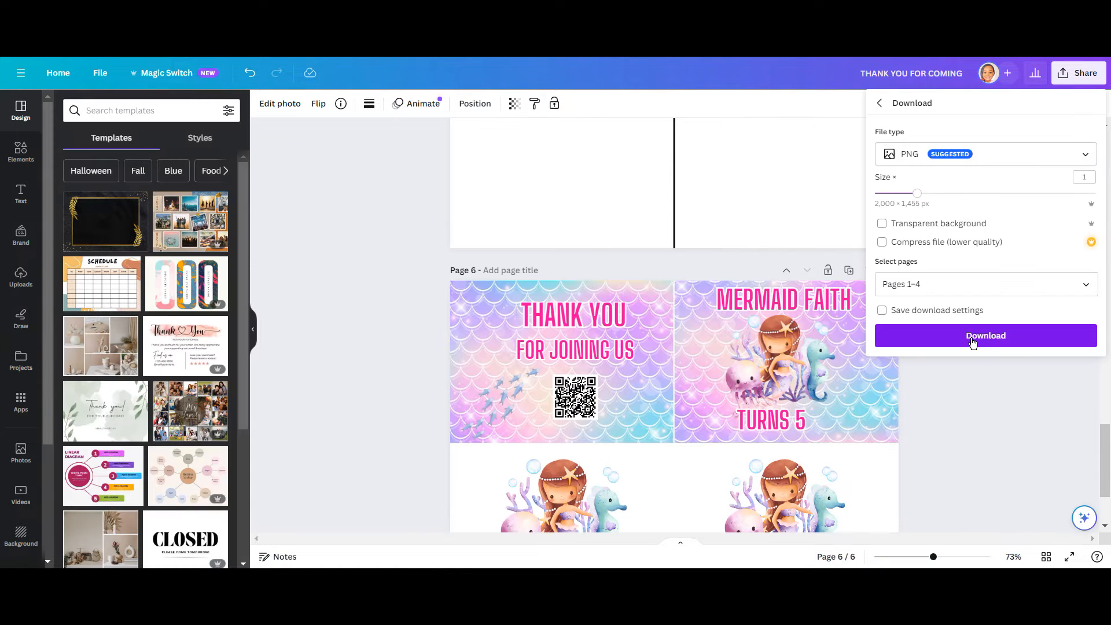
# Step: Download pages 1–4 of the design as PNG
pyautogui.click(972, 342)
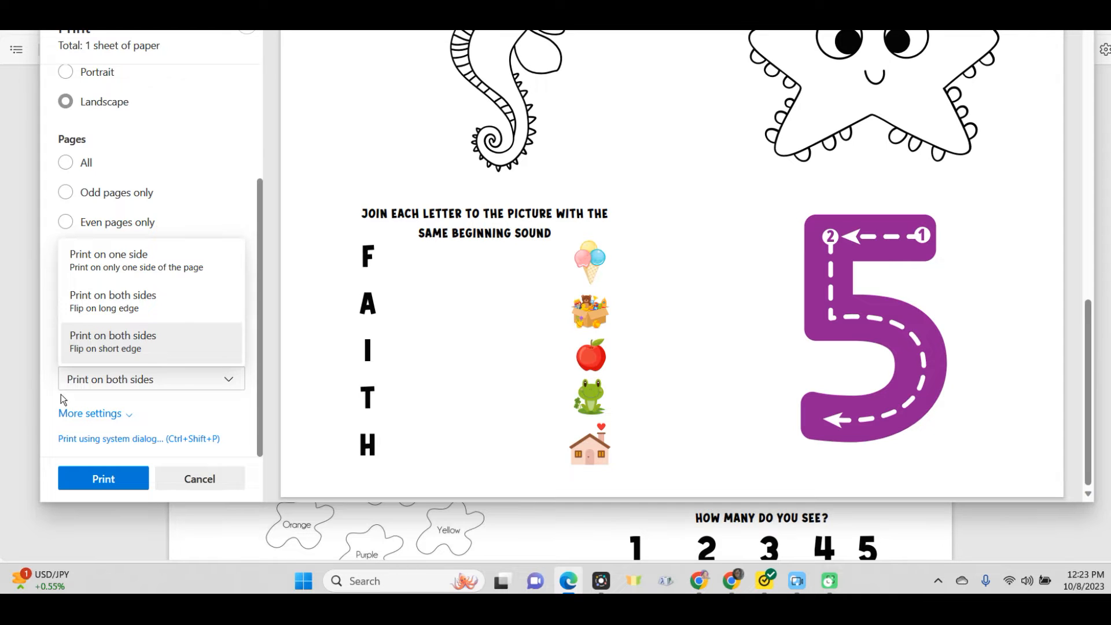
# Step: Examine the additional print settings for pages 3 and 4, including paper size, scale and quality, and close the print dialog
pyautogui.click(92, 414)
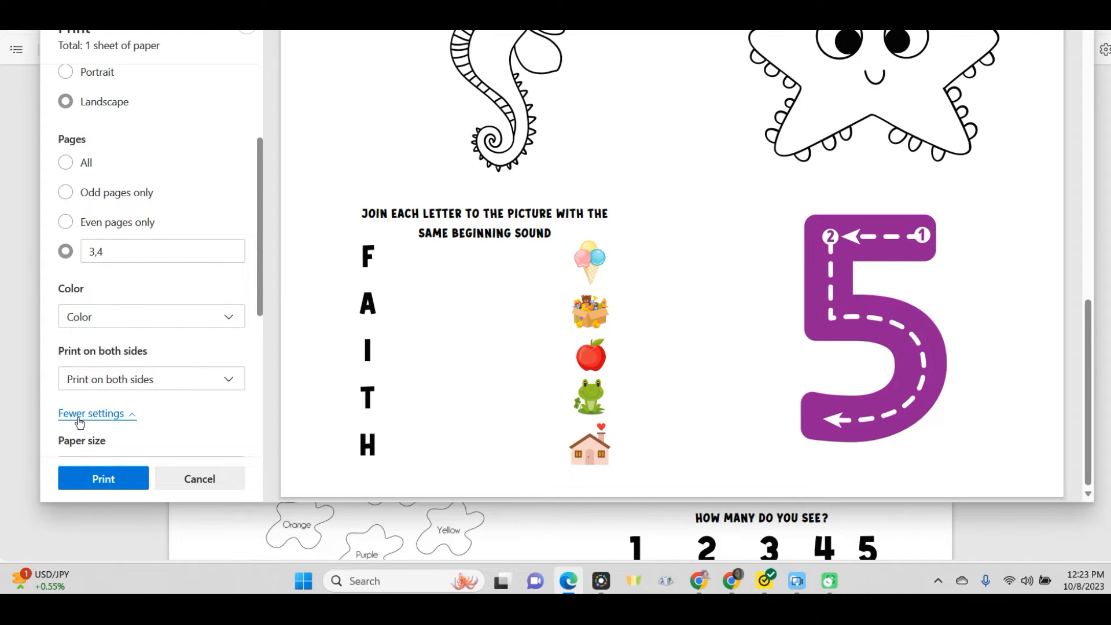
pyautogui.scroll(-3, 77, 428)
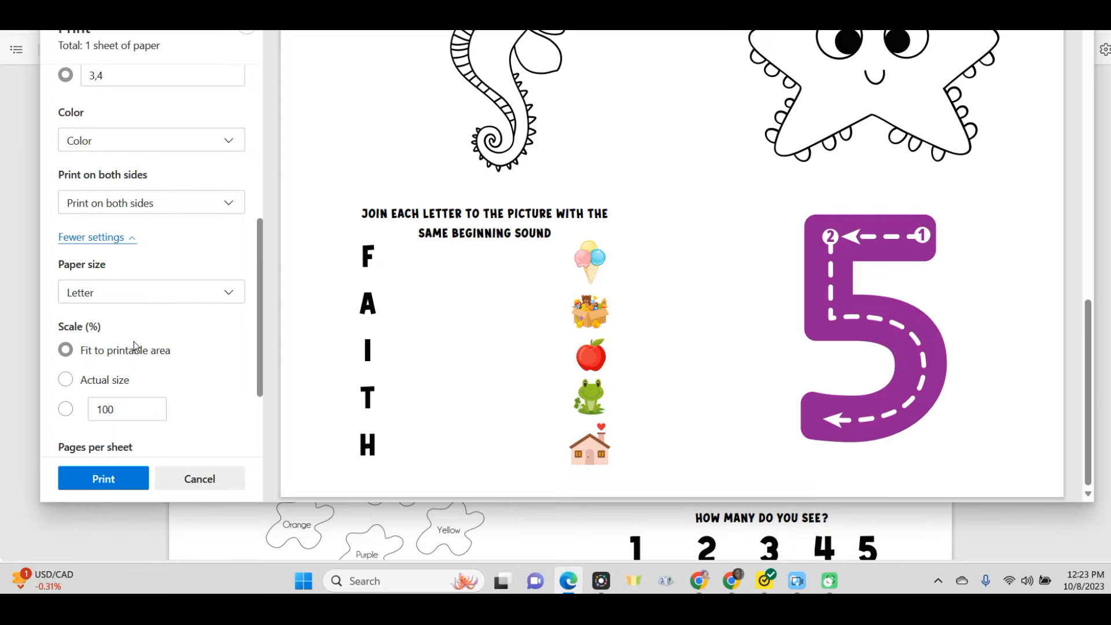
pyautogui.scroll(-2, 115, 399)
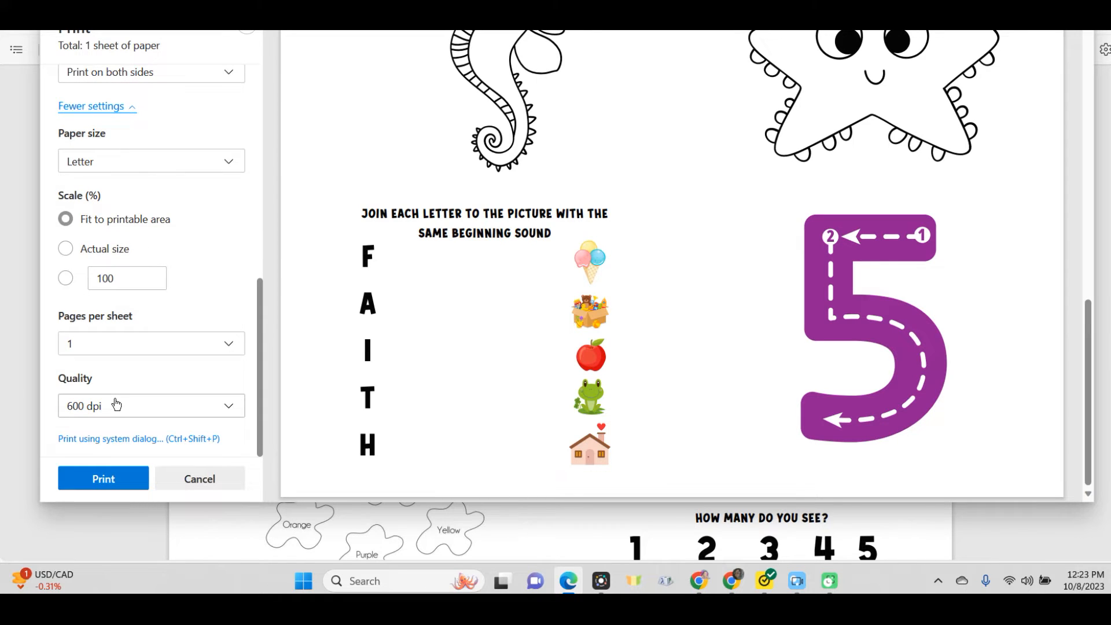
pyautogui.click(118, 405)
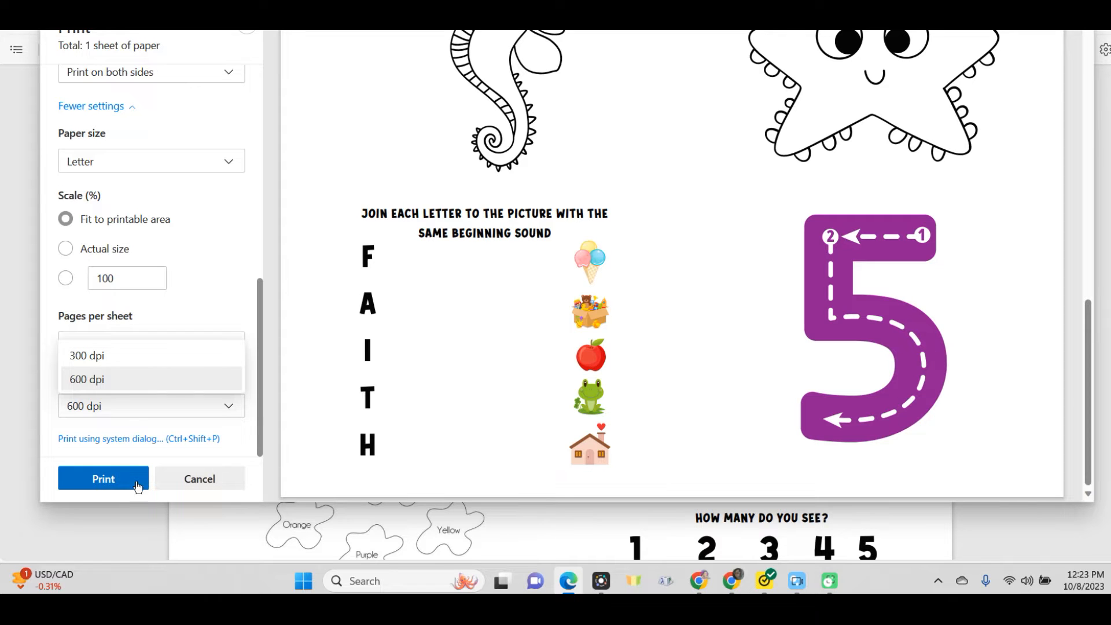
pyautogui.click(200, 478)
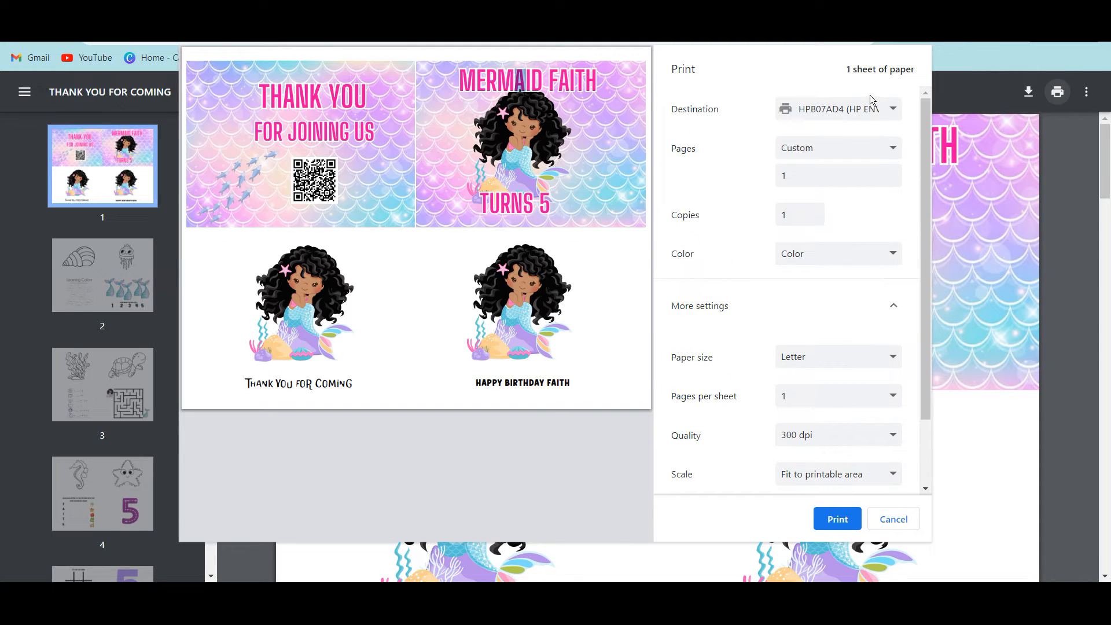
# Step: Set the PDF's print range to a custom selection of page 1
pyautogui.click(841, 110)
pyautogui.click(839, 110)
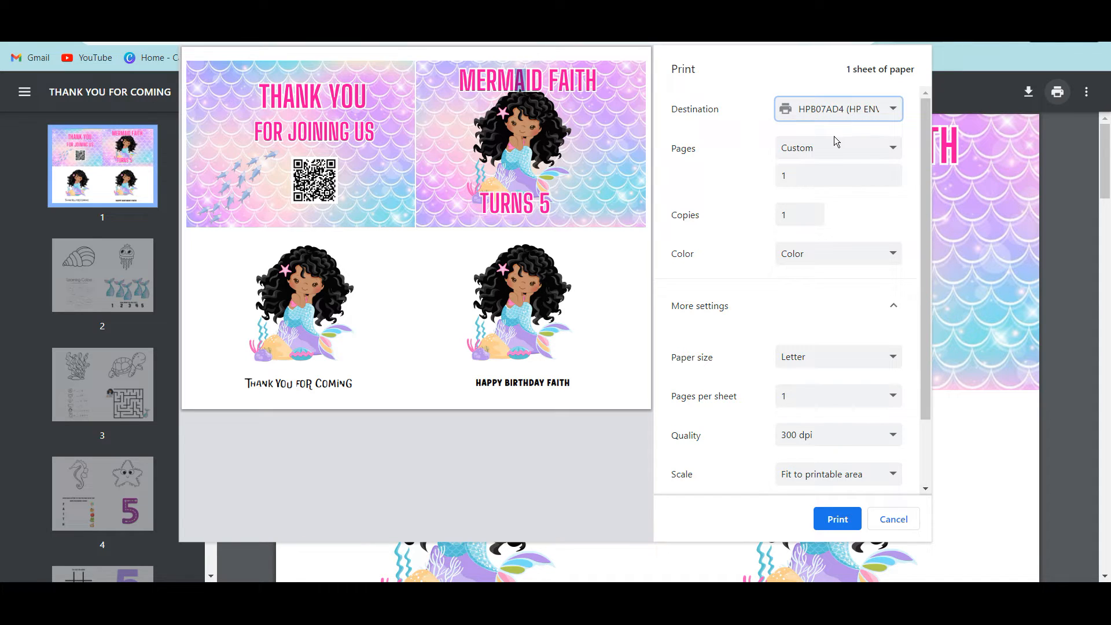
pyautogui.click(837, 152)
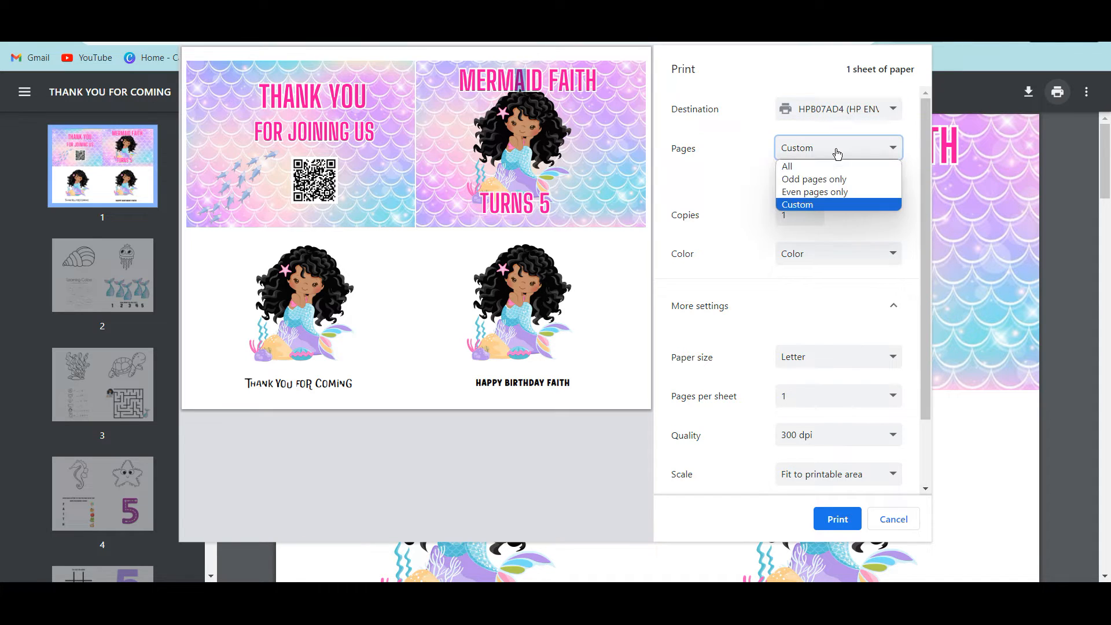
pyautogui.click(821, 205)
pyautogui.click(800, 174)
pyautogui.write('1')
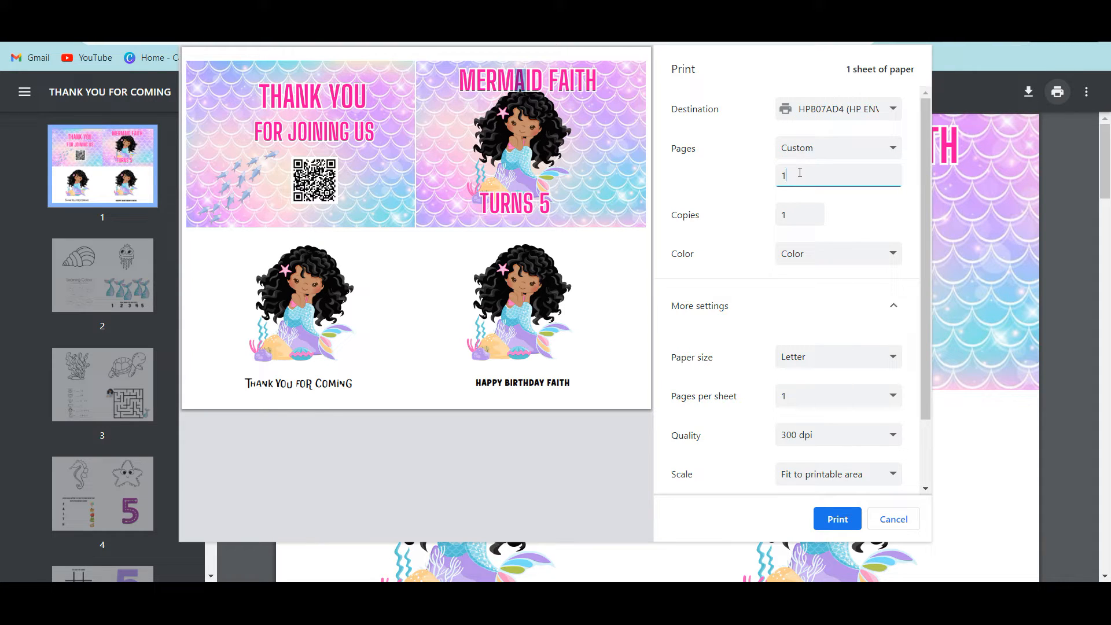
pyautogui.click(791, 215)
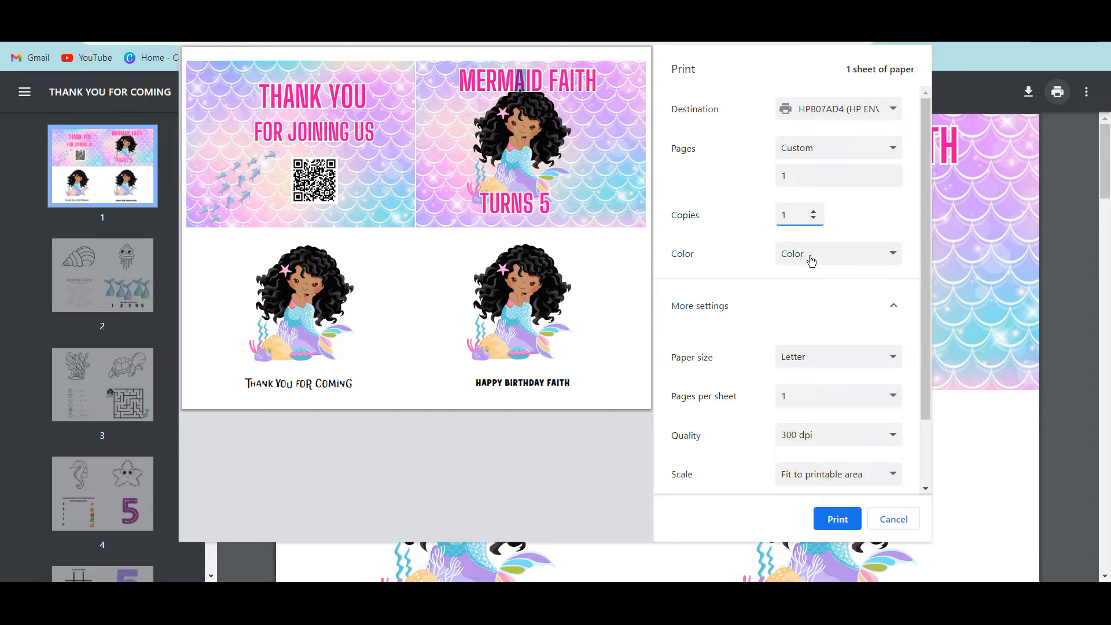
# Step: Examine the pages-per-sheet and print quality options, keeping one page per sheet and 300 dpi
pyautogui.scroll(-3, 811, 269)
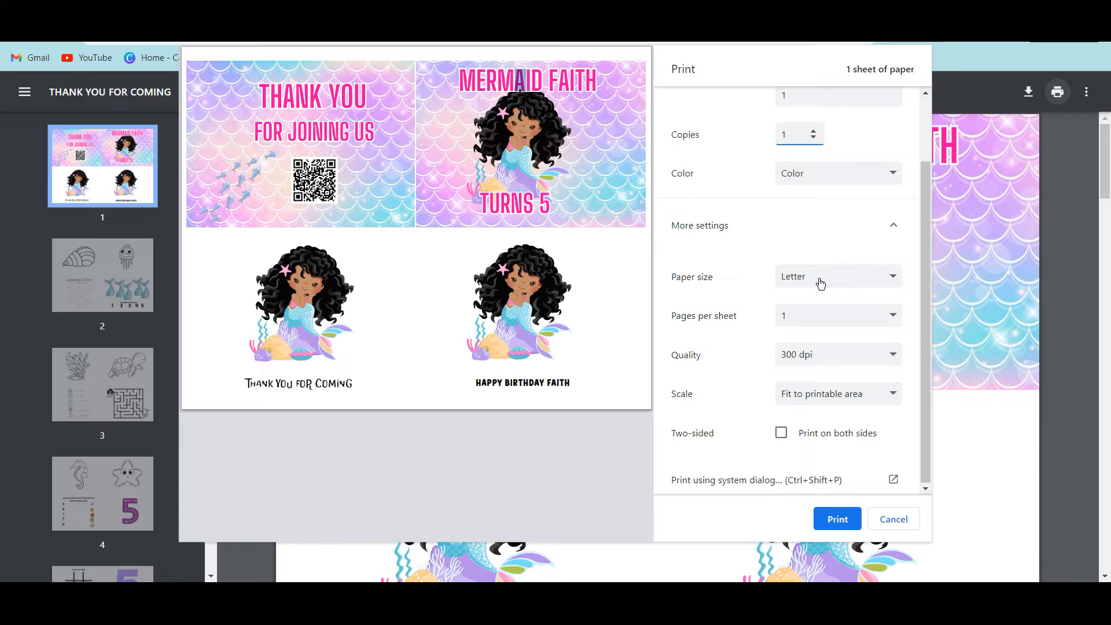
pyautogui.click(813, 321)
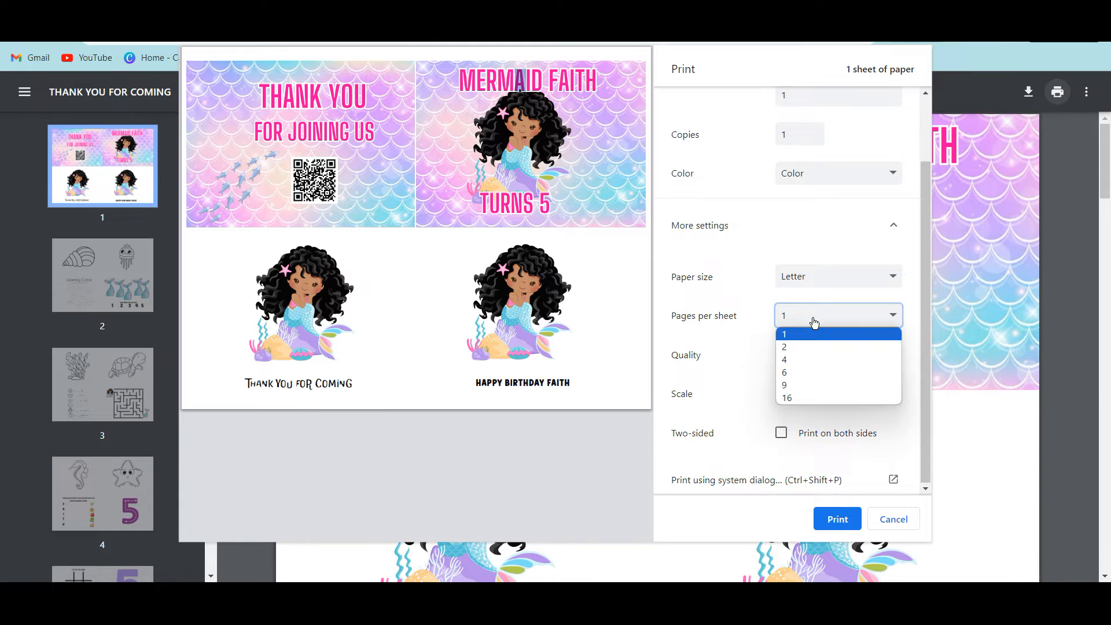
pyautogui.click(813, 321)
pyautogui.click(807, 356)
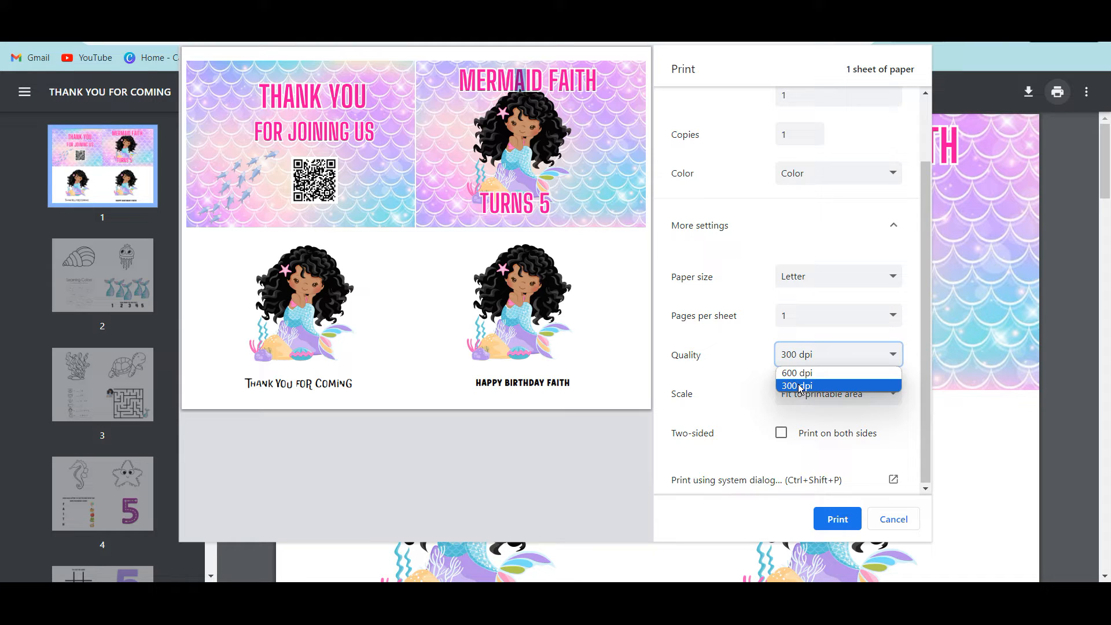
pyautogui.click(735, 387)
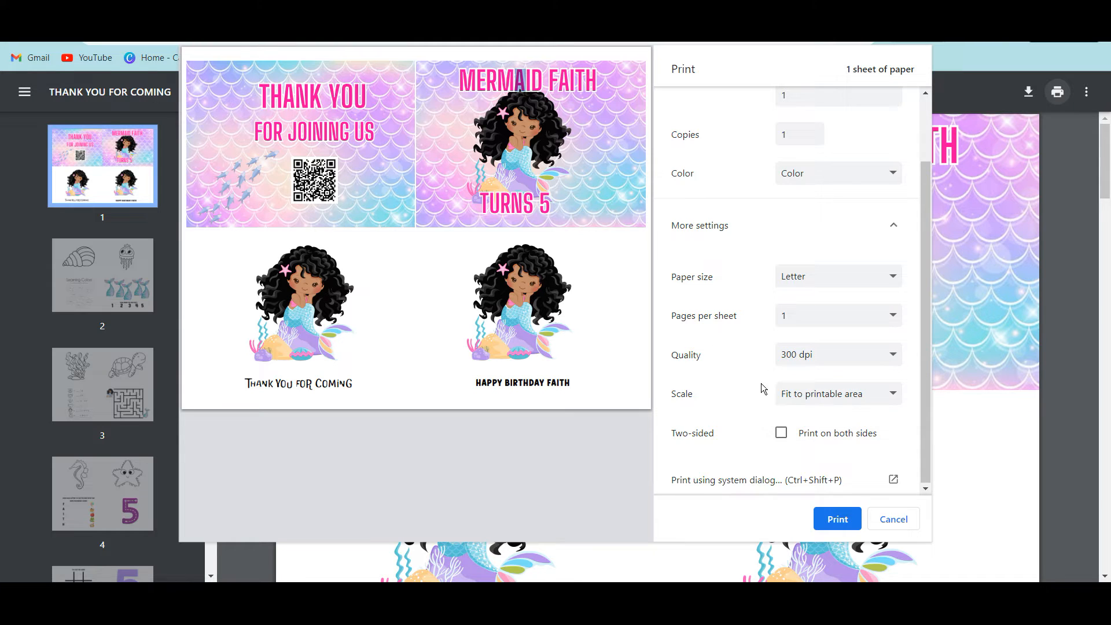
# Step: Compare Fit to paper and Default scaling in the preview, choose Fit to paper, and close the print dialog without printing
pyautogui.click(841, 399)
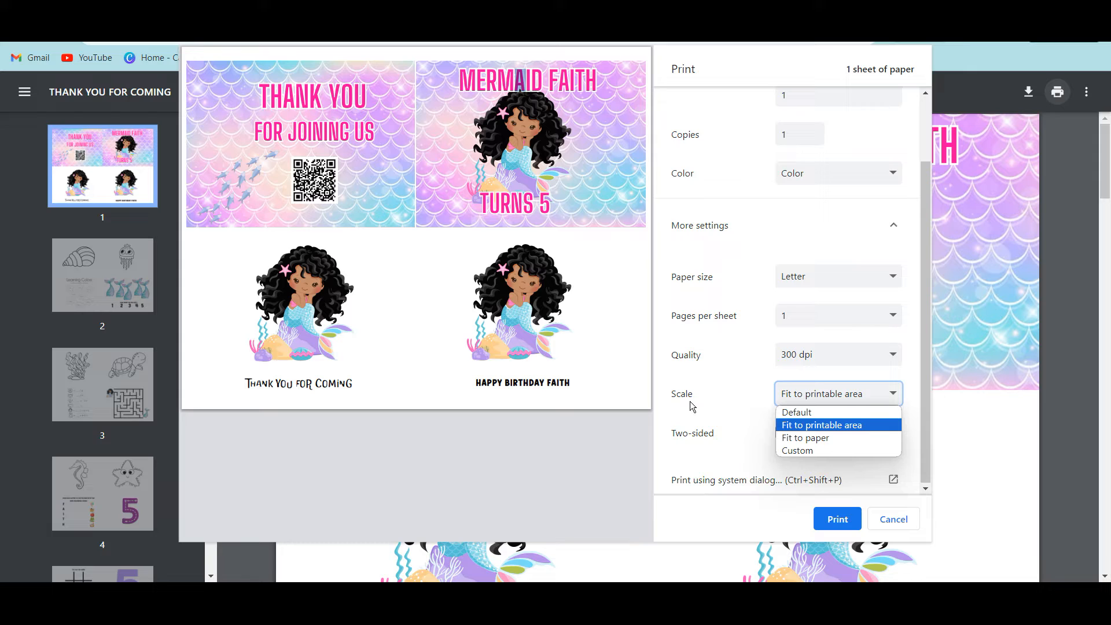
pyautogui.click(808, 438)
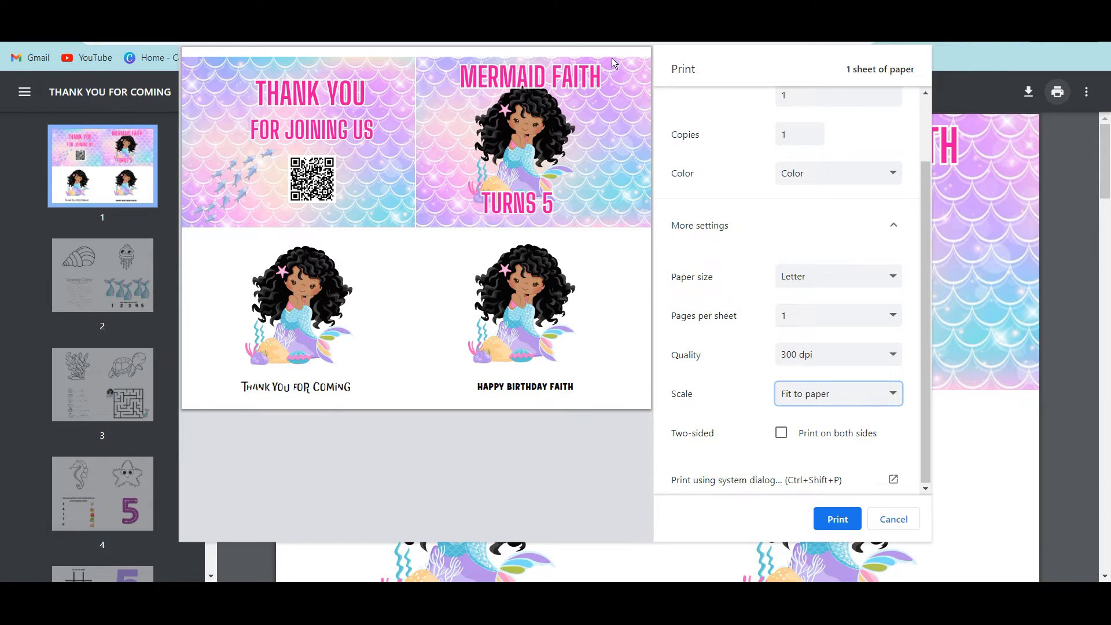
pyautogui.click(823, 399)
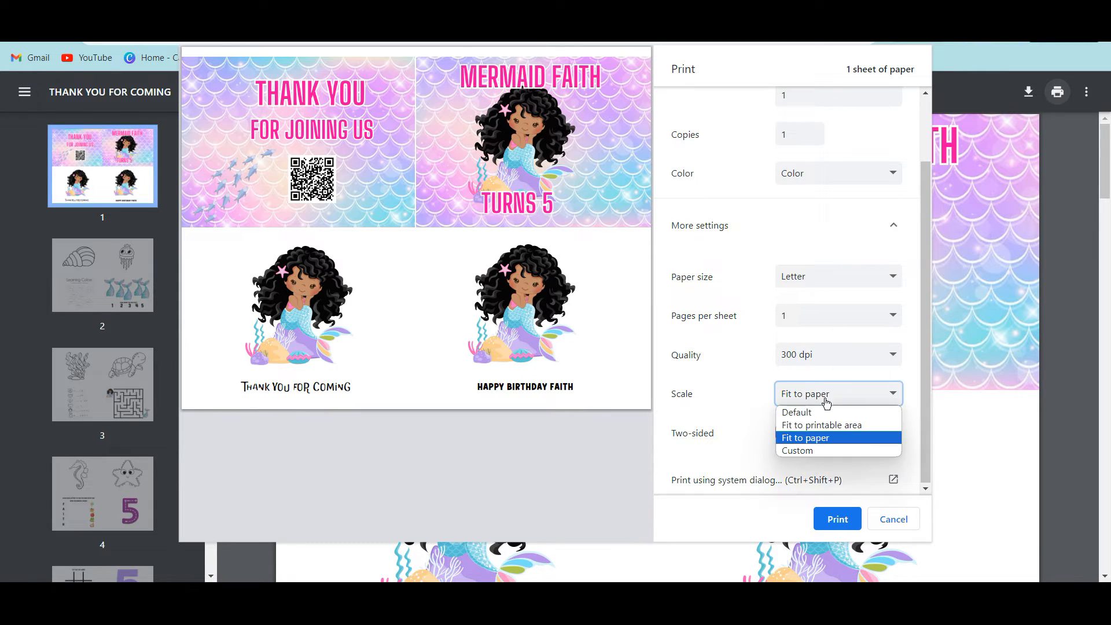
pyautogui.click(819, 412)
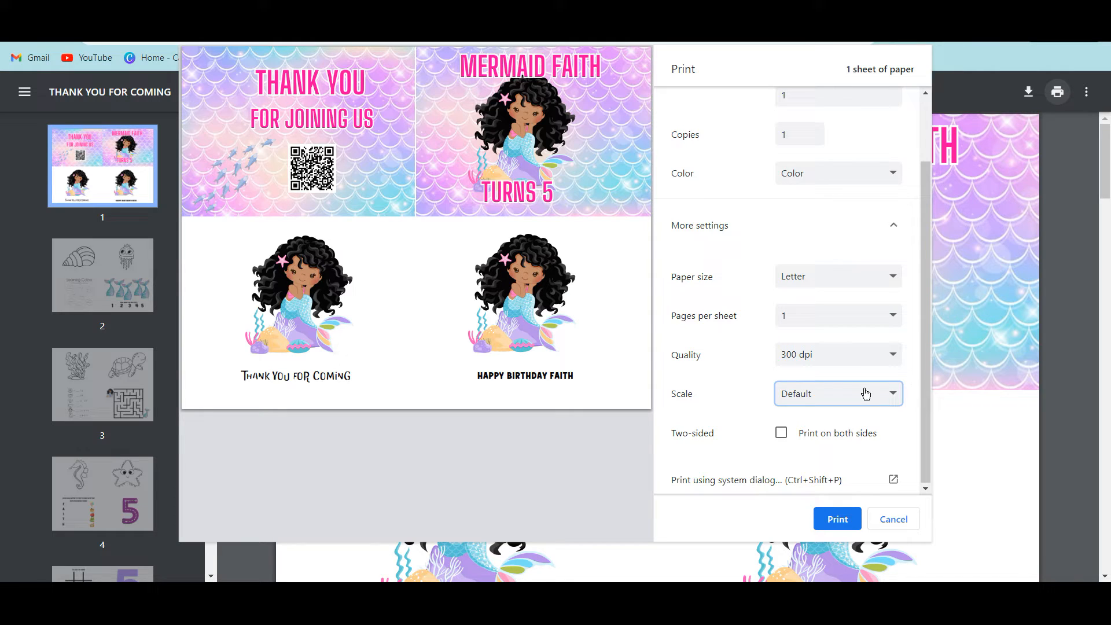
pyautogui.click(819, 393)
pyautogui.click(798, 440)
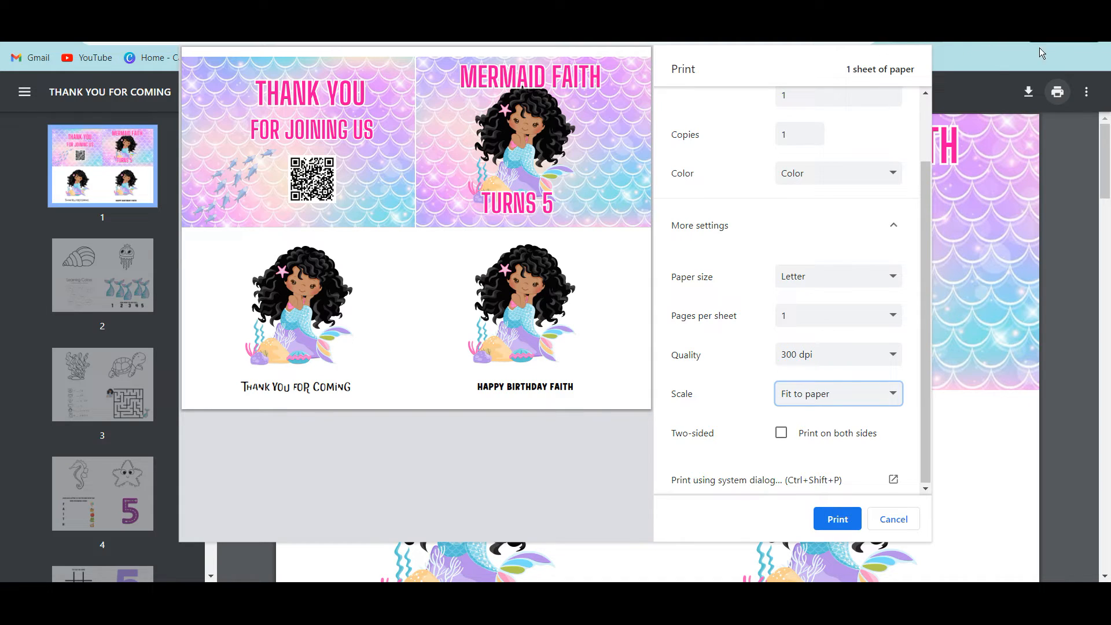
pyautogui.click(1109, 50)
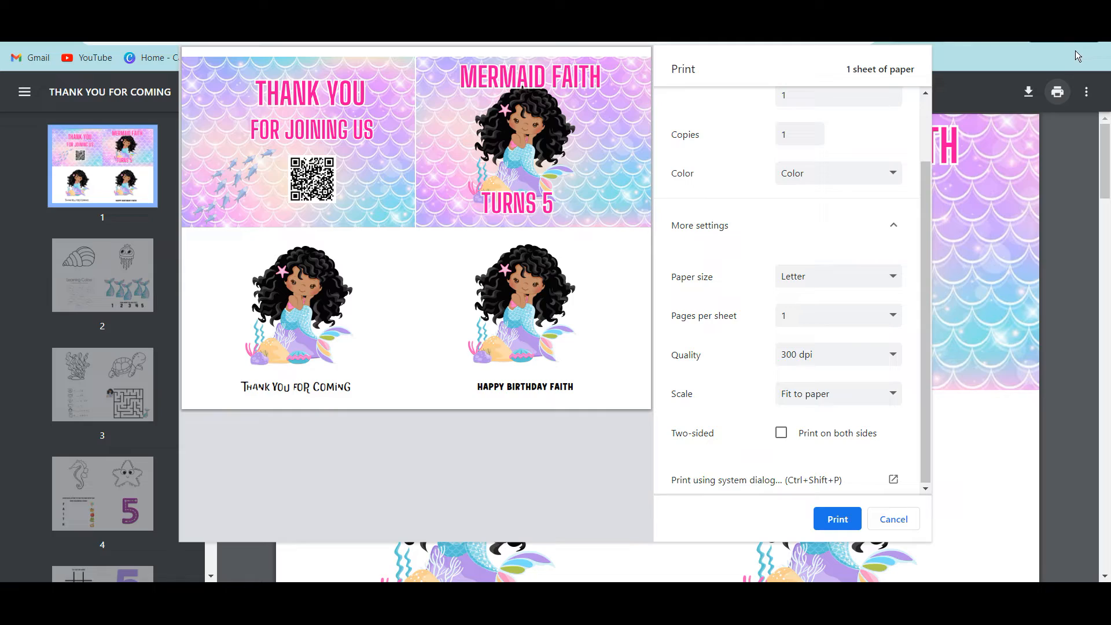
pyautogui.click(891, 520)
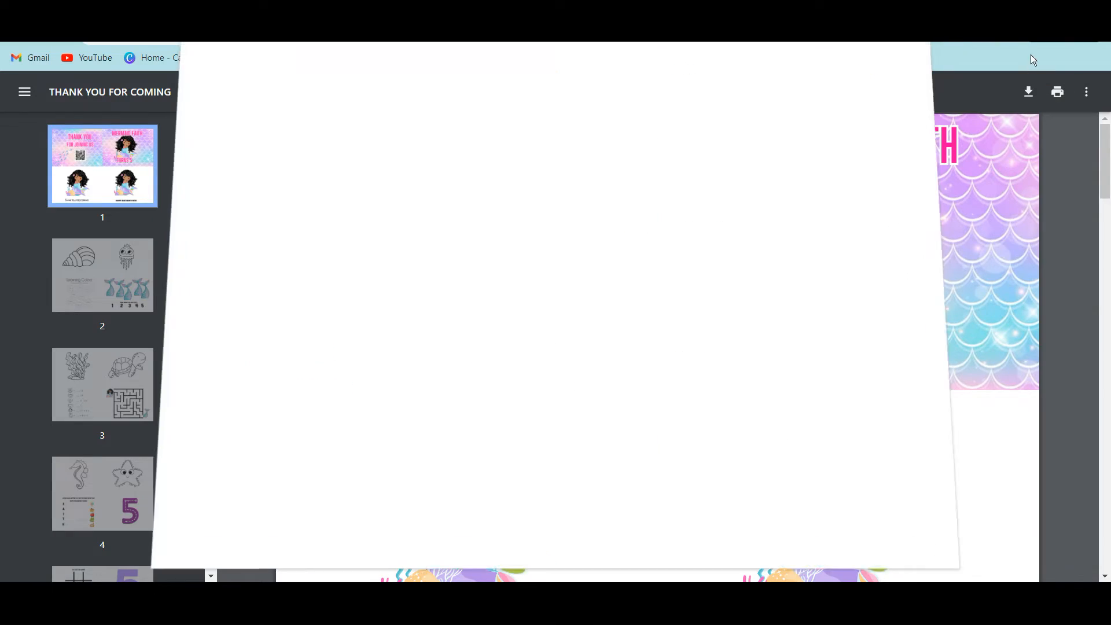